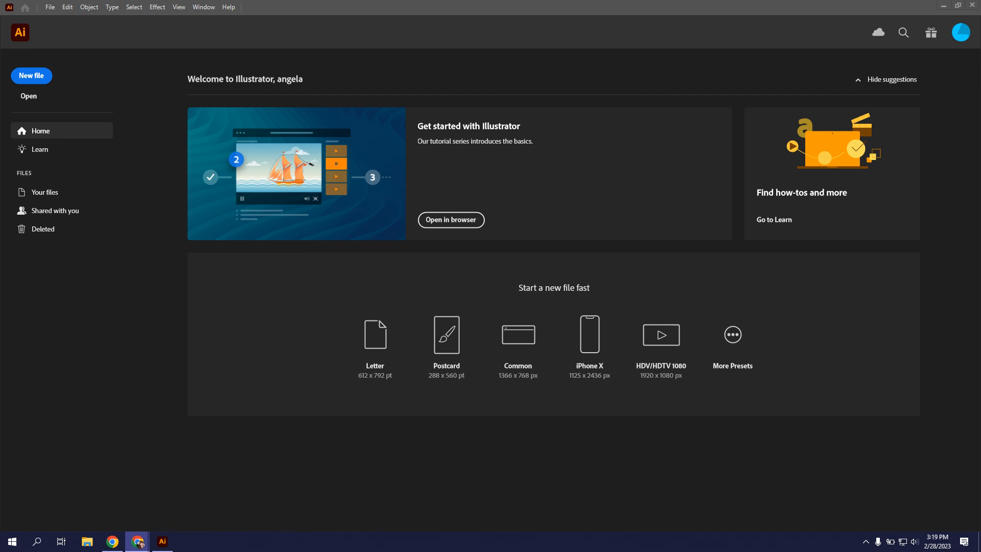
click(16, 545)
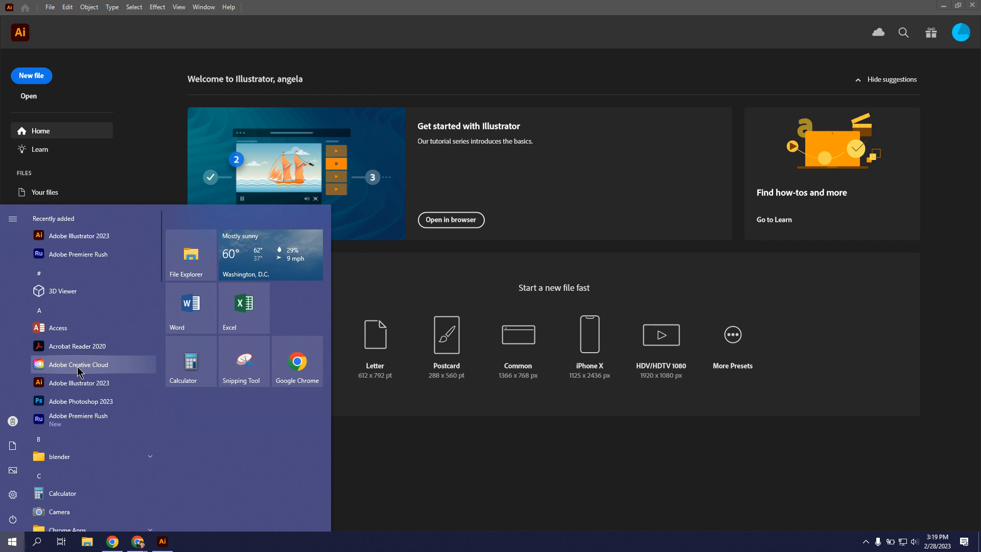
click(382, 18)
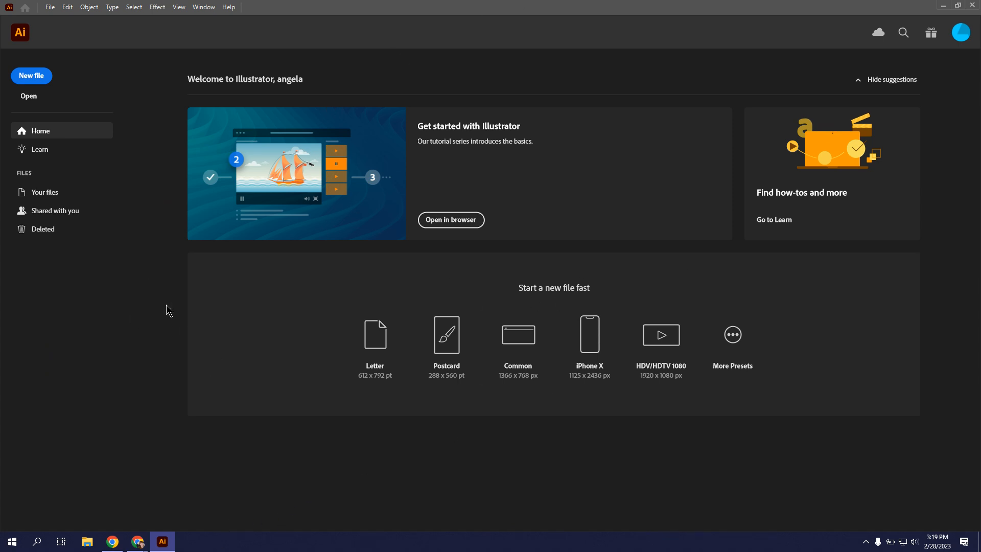
- Start a new document from the 8.5 x 11 in Letter preset with its units set to inches
click(31, 76)
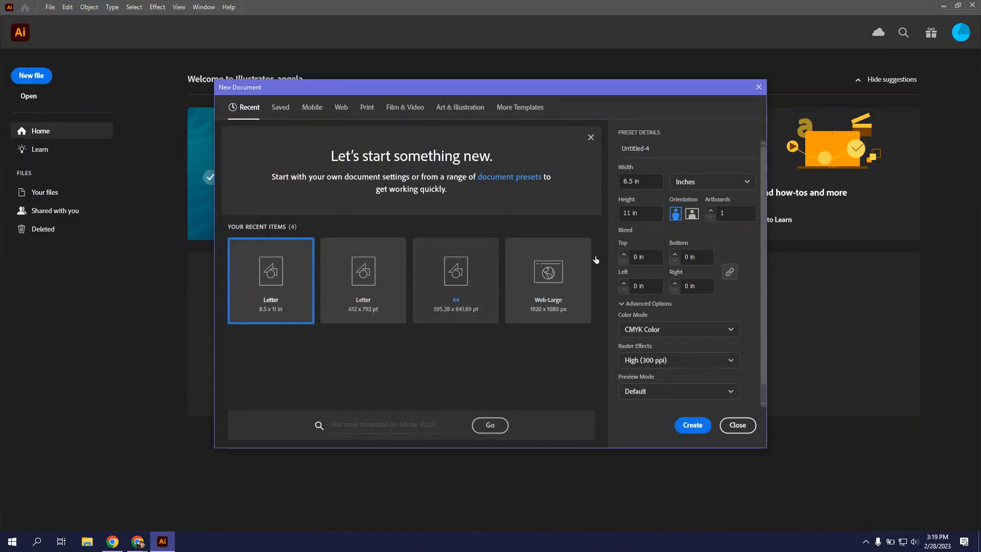
click(726, 182)
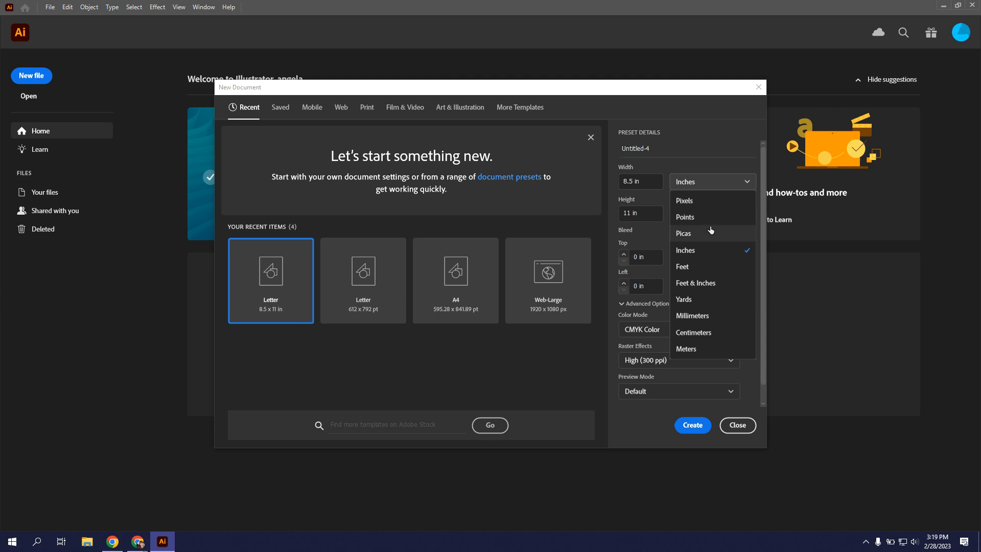
click(716, 219)
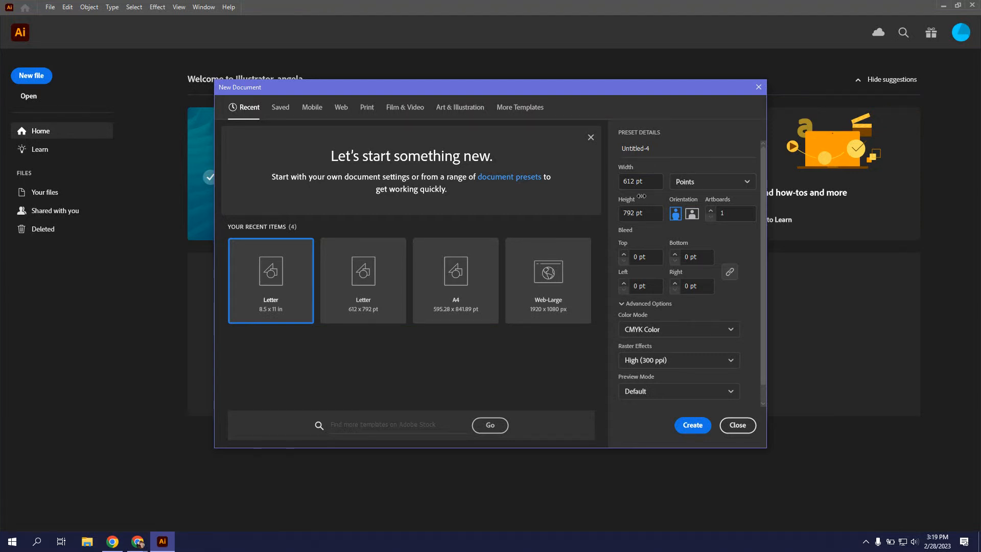
click(706, 182)
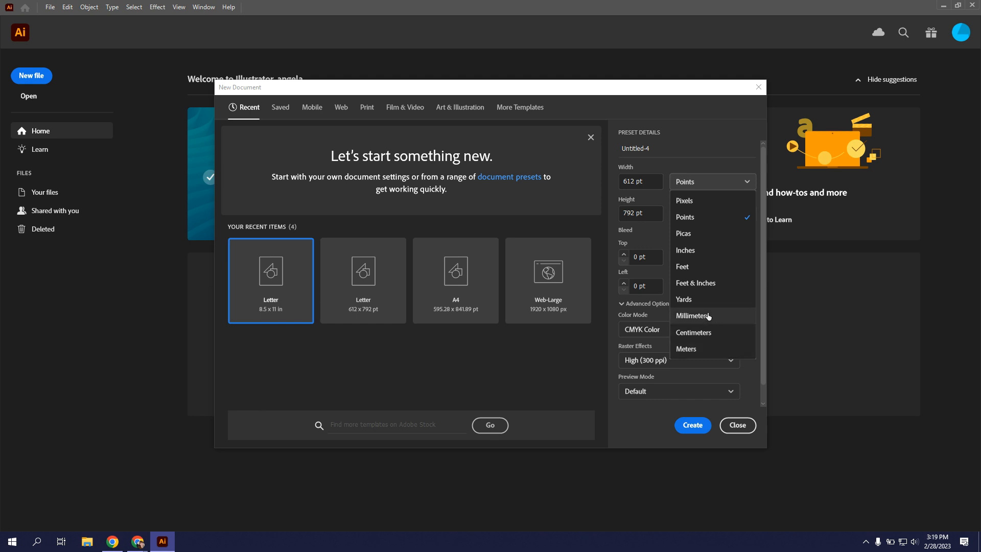
click(696, 255)
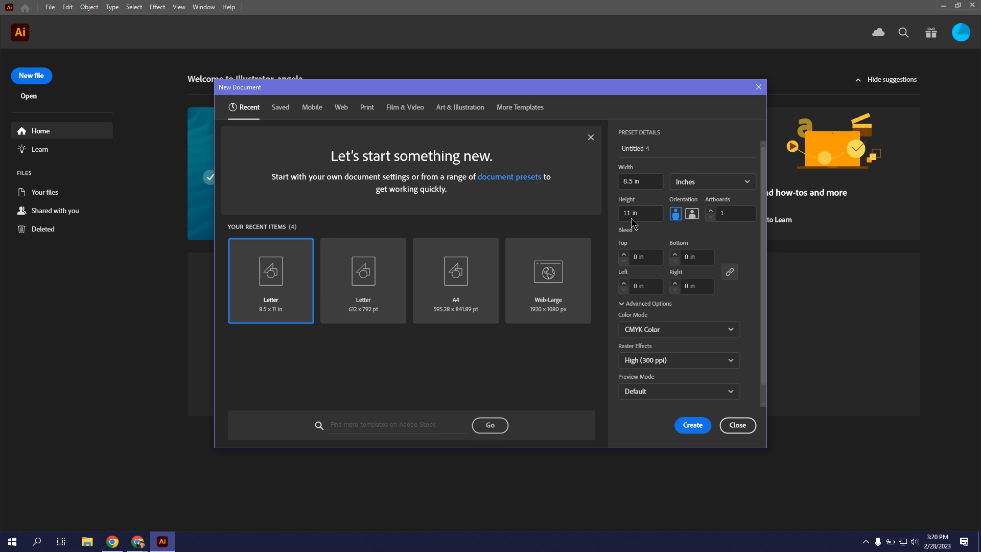
- Name the new document 23_duck_ followed by the author's last name
click(657, 149)
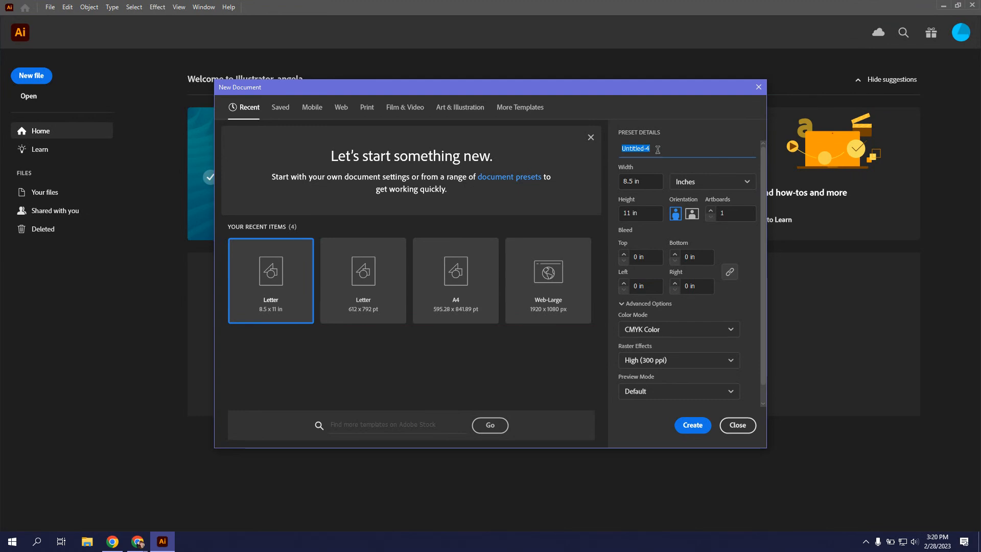
text(23_duck_)
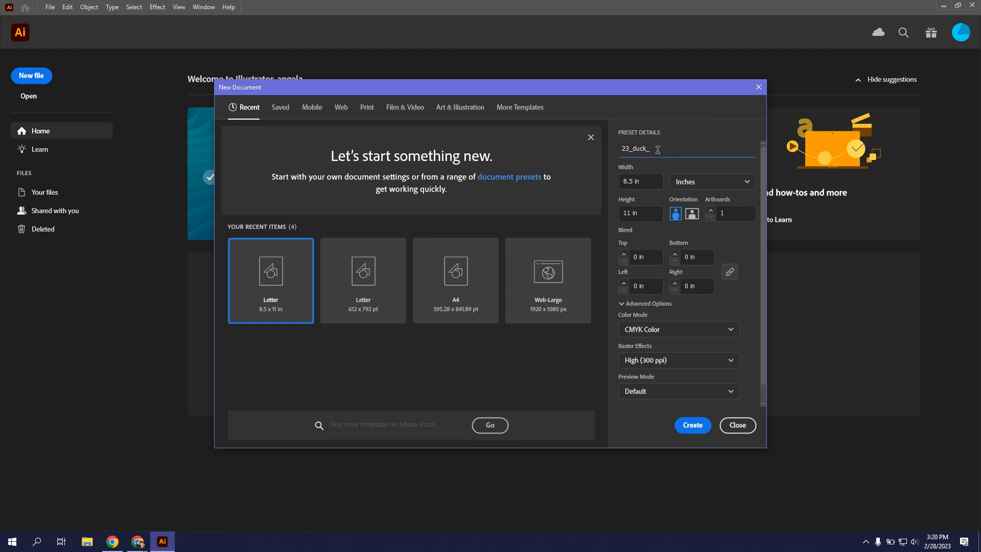
text(moribn)
key(BackSpace)
key(BackSpace)
text(in)
key(BackSpace)
key(BackSpace)
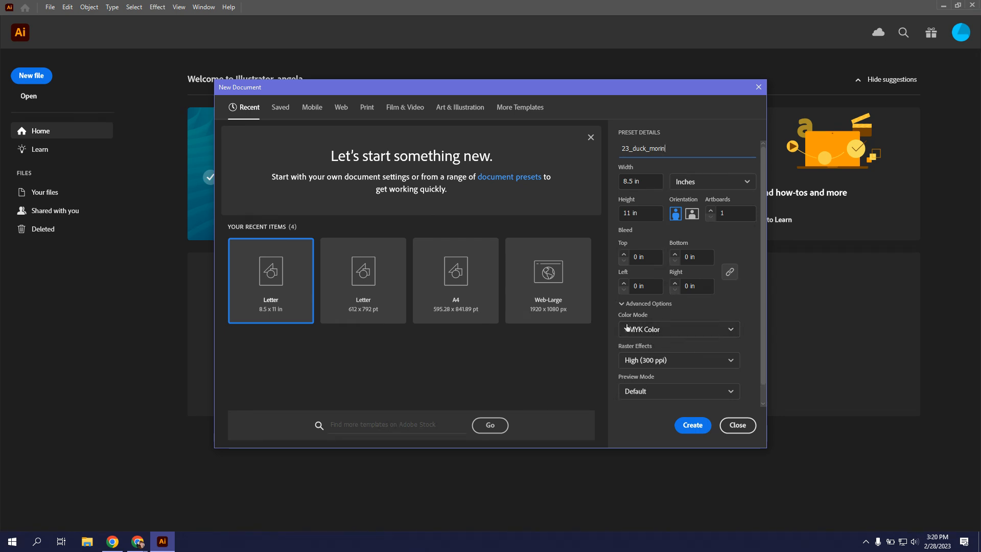
- Keep CMYK Color as the color mode and create the document
click(661, 333)
click(663, 335)
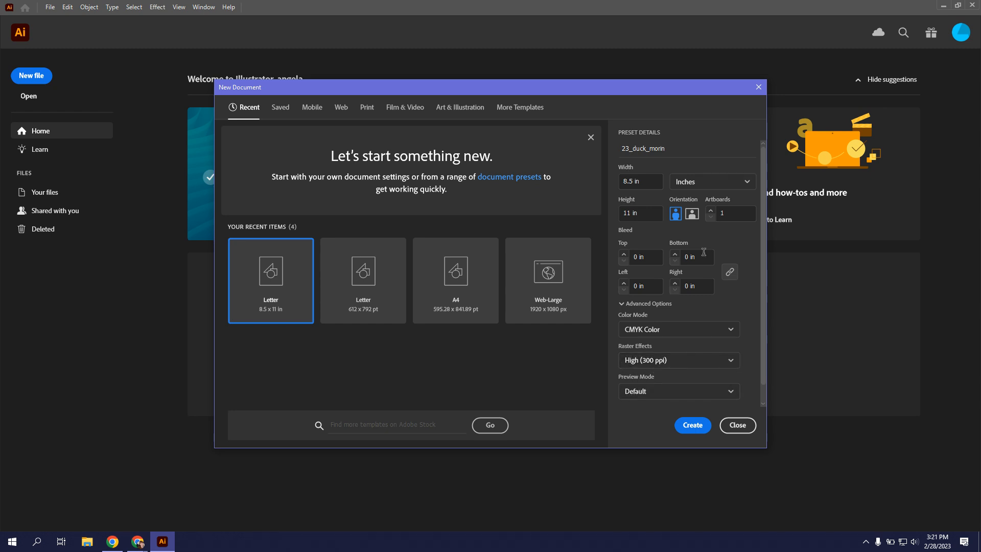
click(687, 426)
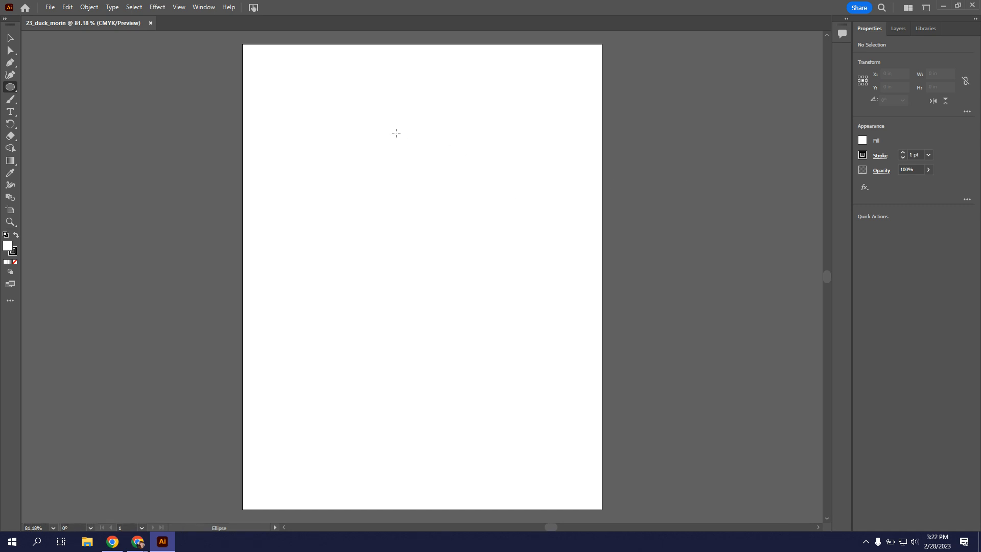
- Show the Swatches panel, dock it in the collapsed icon column below Comments and expand it
click(204, 9)
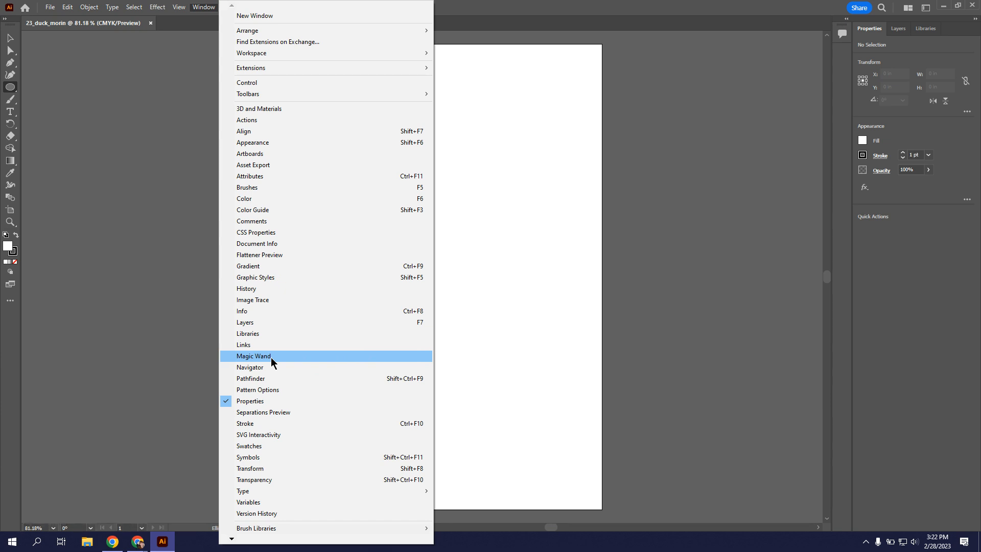
click(269, 447)
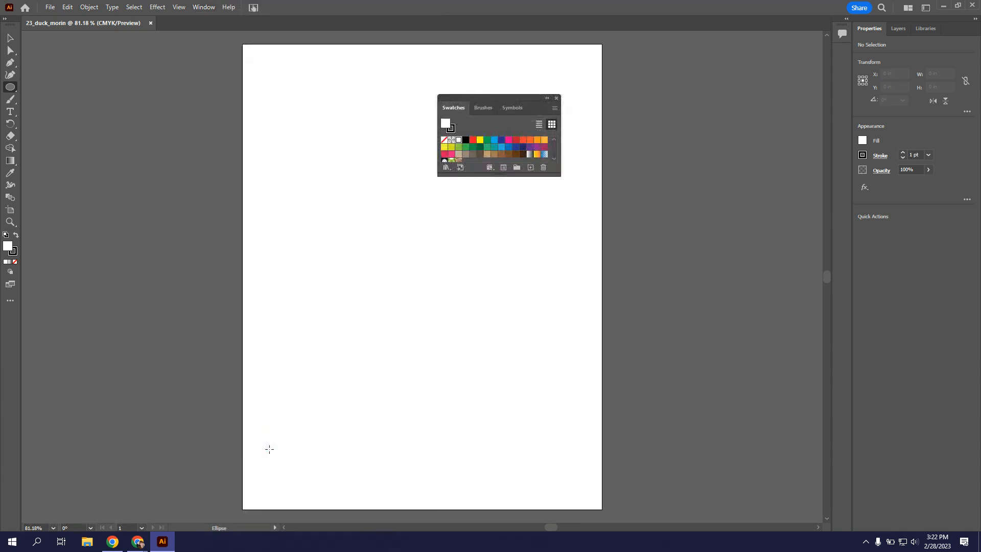
drag(496, 104, 843, 64)
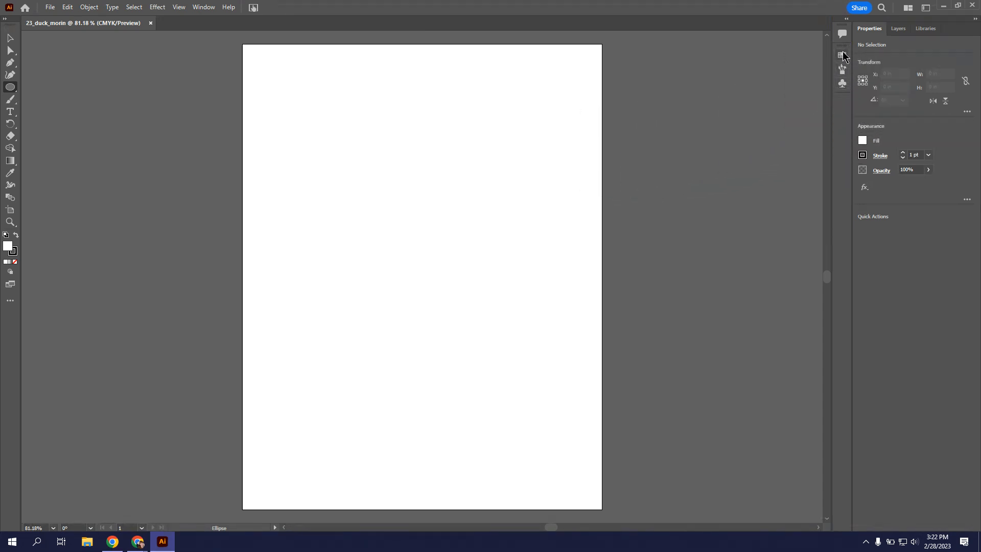
click(842, 55)
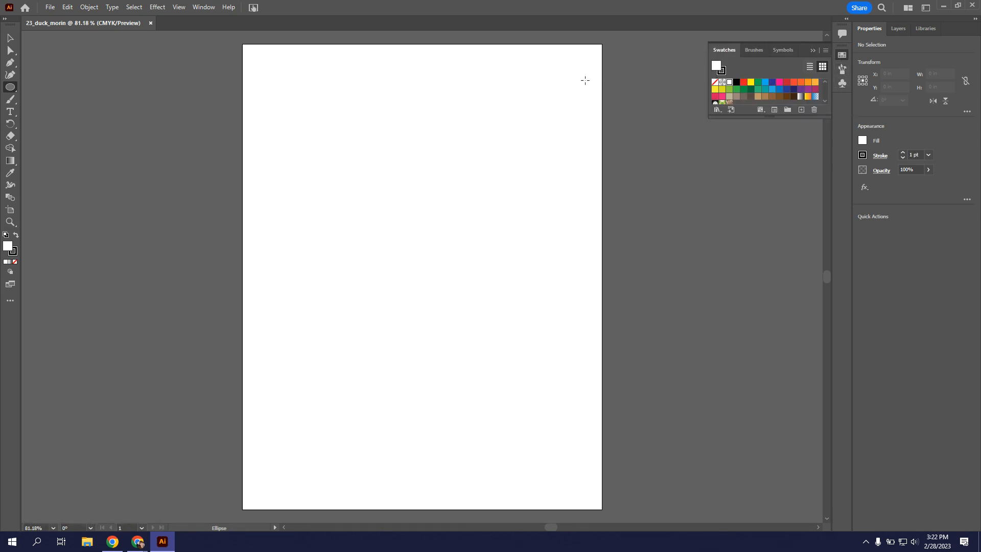
- Switch the workspace to Essentials Classic
click(201, 15)
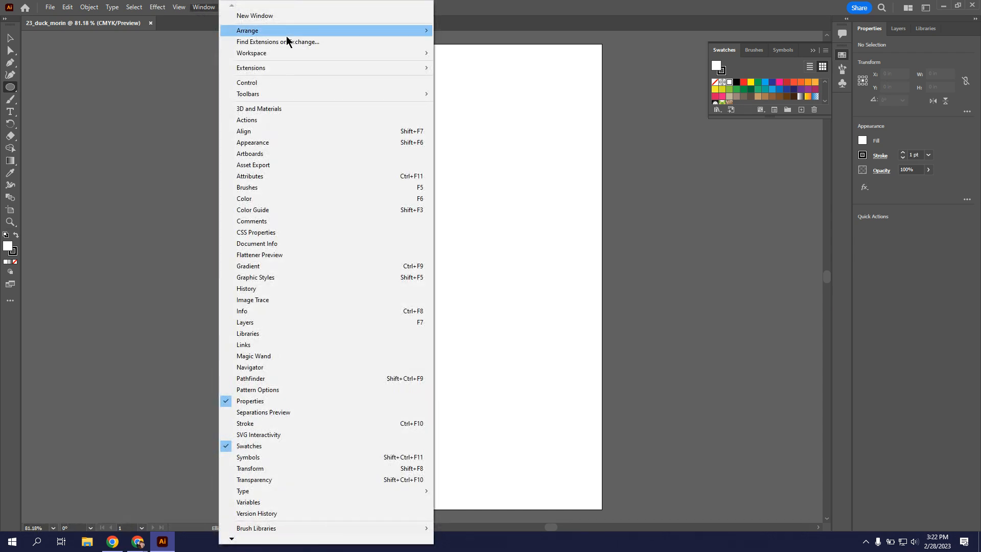
mouse_move(309, 60)
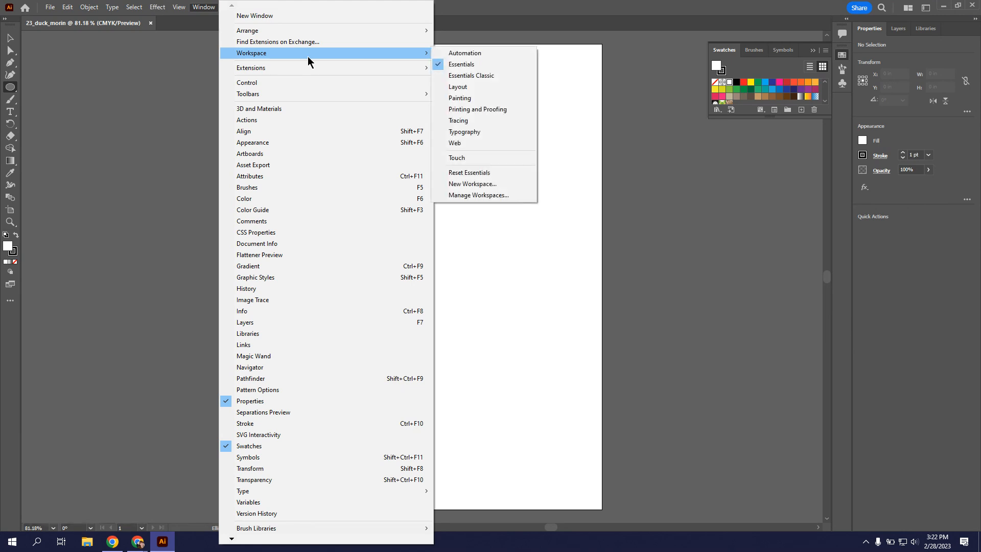
click(469, 78)
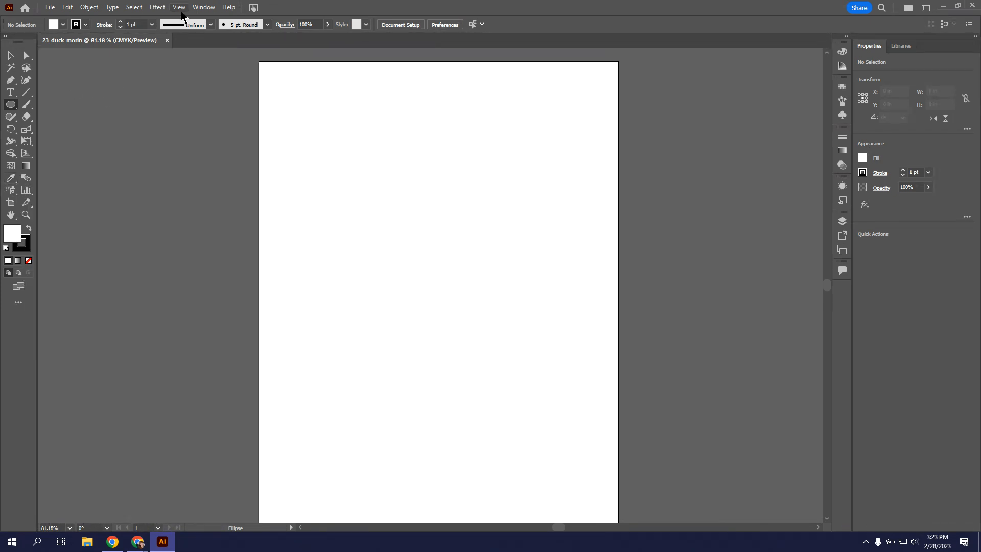
- Try out the Painting workspace and return to Essentials Classic
click(203, 7)
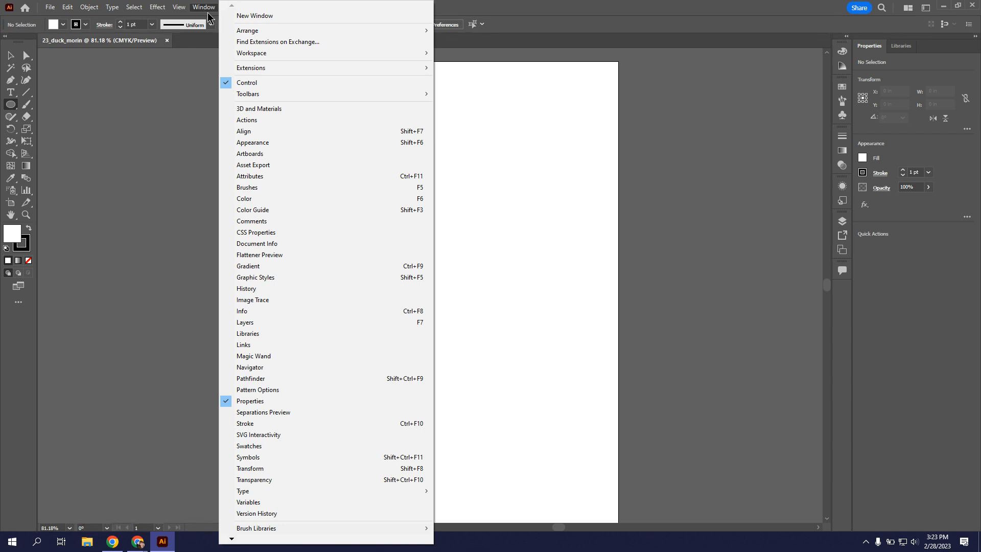
mouse_move(261, 62)
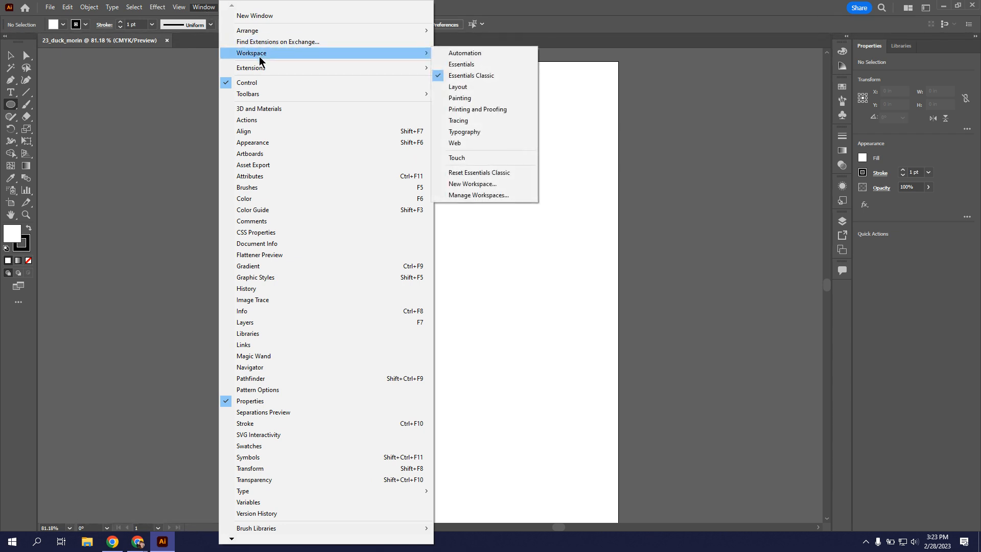
click(470, 98)
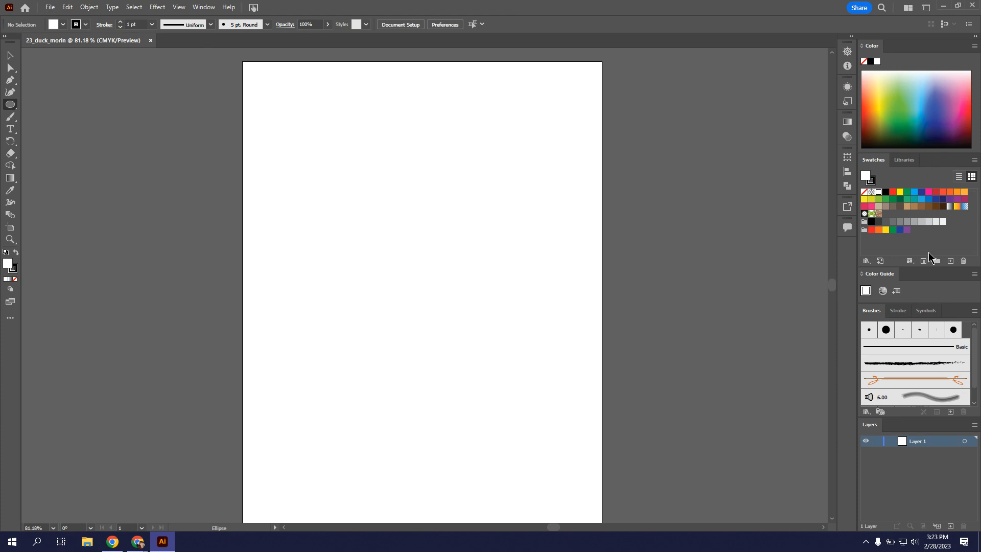
click(212, 9)
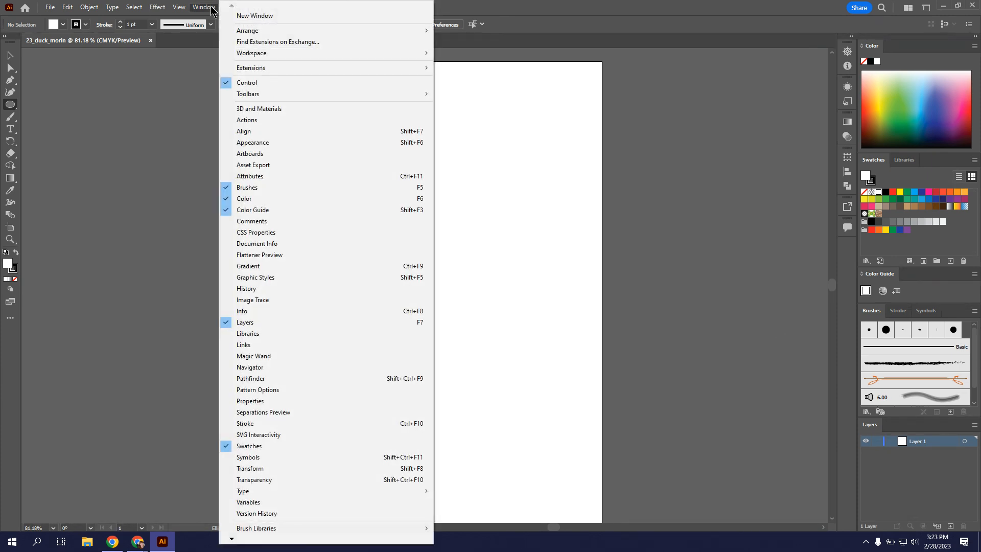
mouse_move(284, 55)
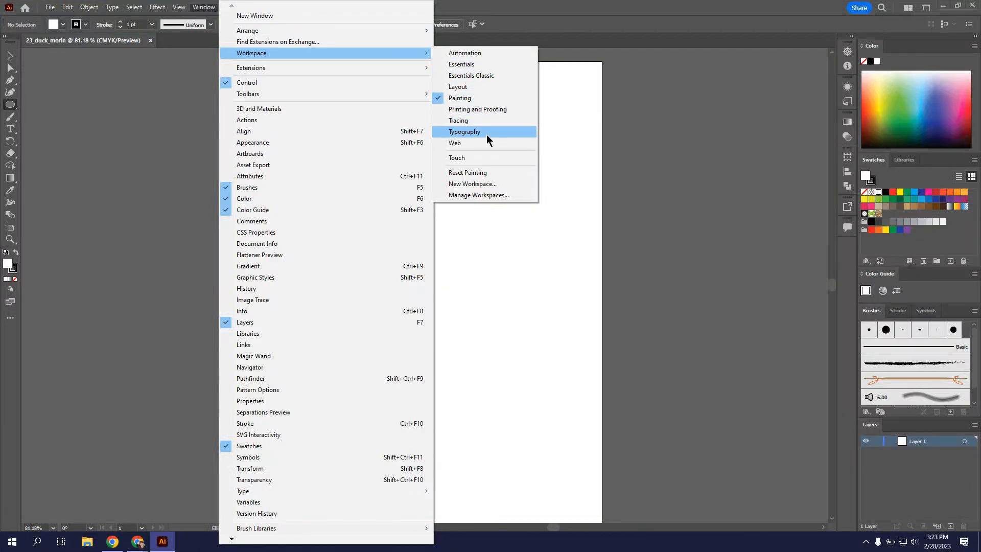
click(492, 80)
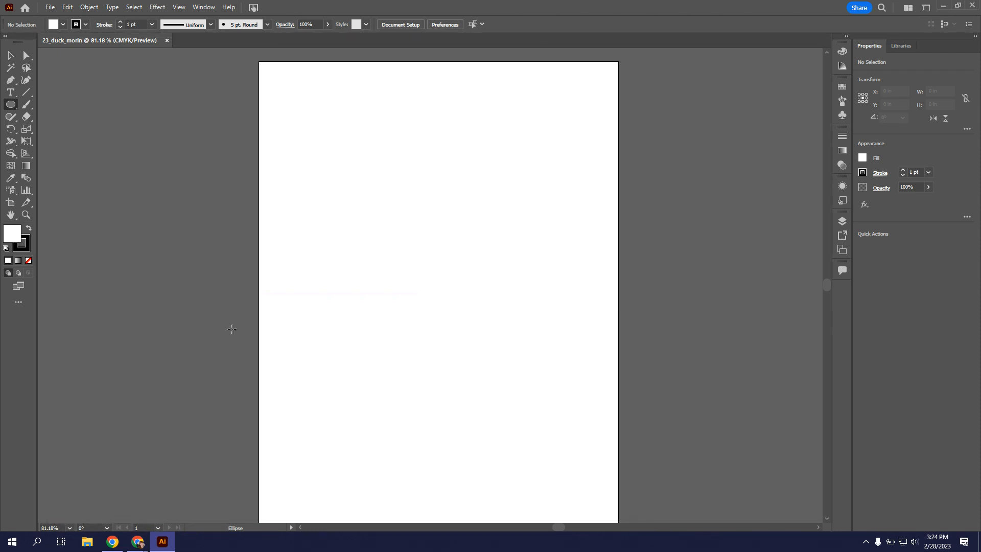
- Show the rulers around the artboard
scroll(327, 257, down, 1)
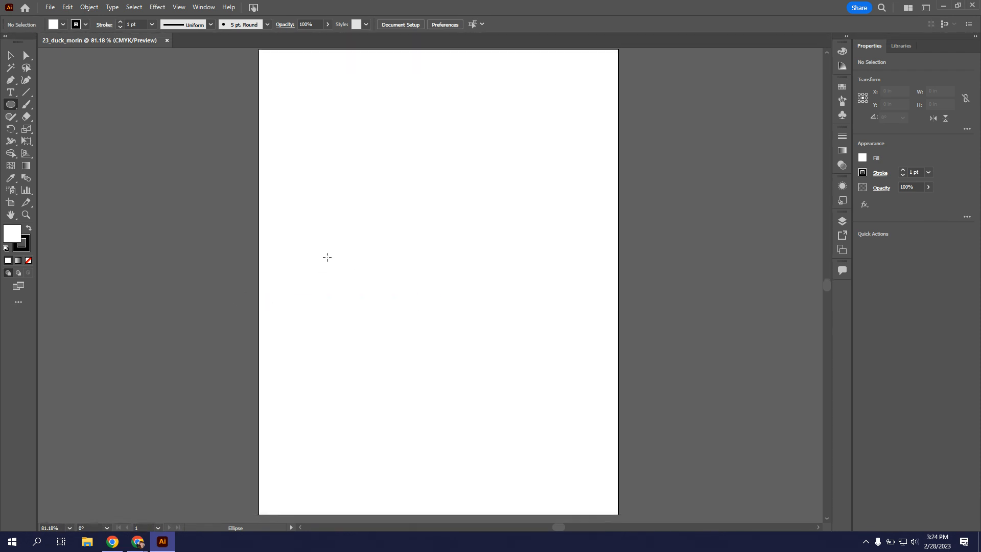
scroll(327, 257, up, 1)
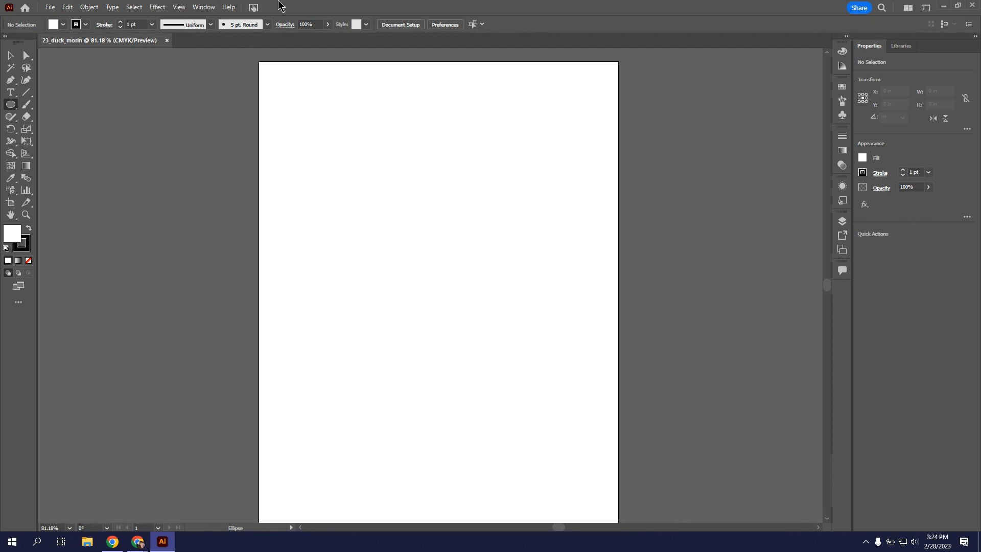
click(178, 7)
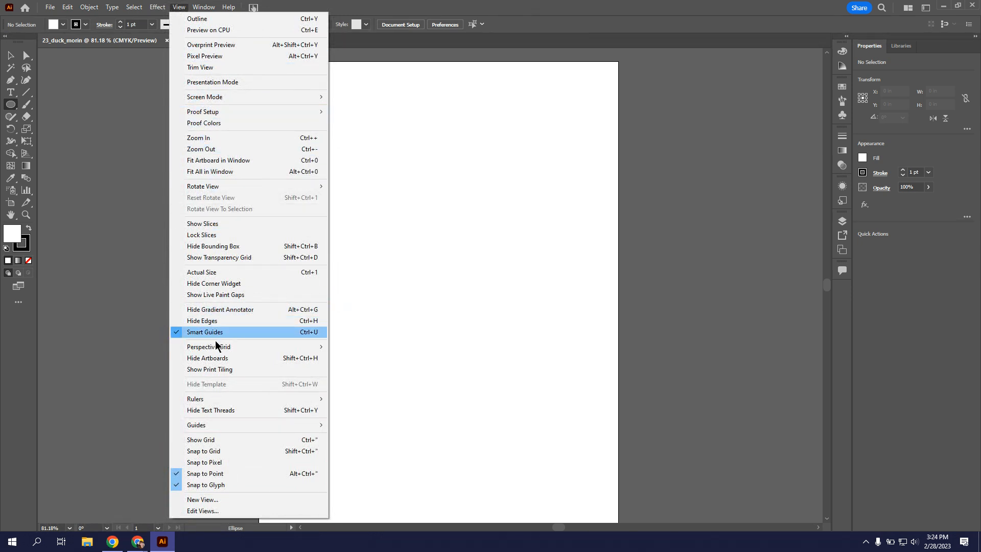
mouse_move(219, 402)
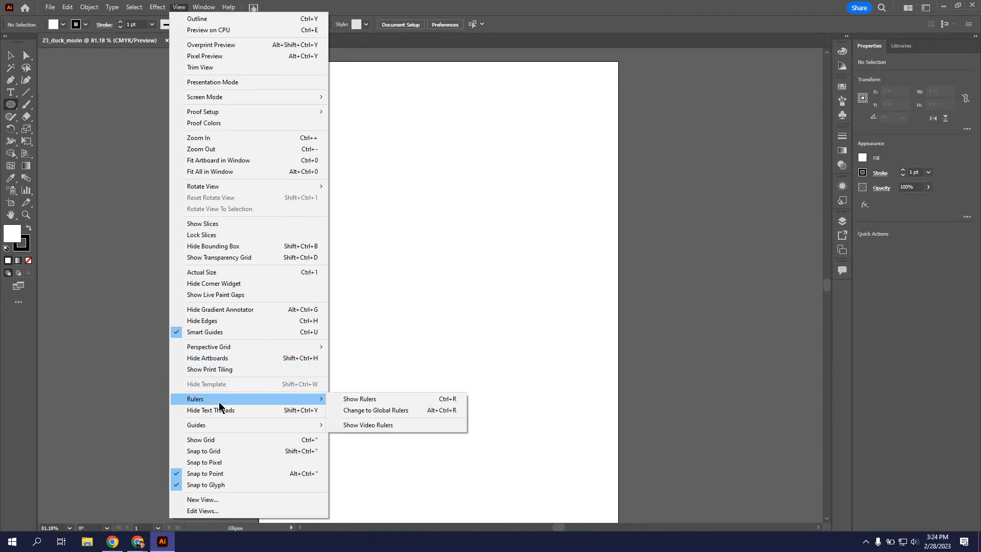
click(360, 399)
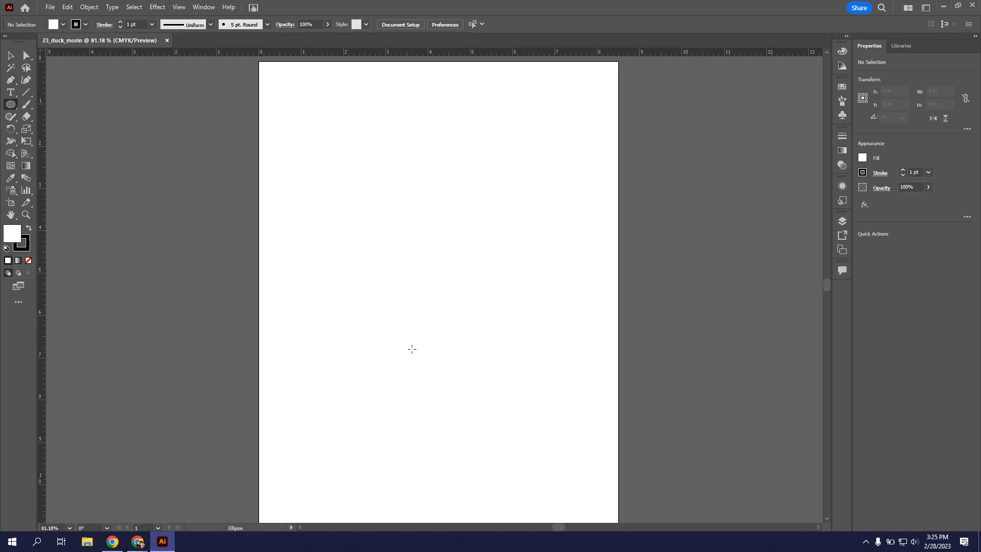
- Place a vertical guide about 1 in from the artboard's left edge and a horizontal guide about 1 in below its top edge
drag(439, 295, 438, 227)
drag(41, 160, 63, 161)
drag(151, 163, 302, 153)
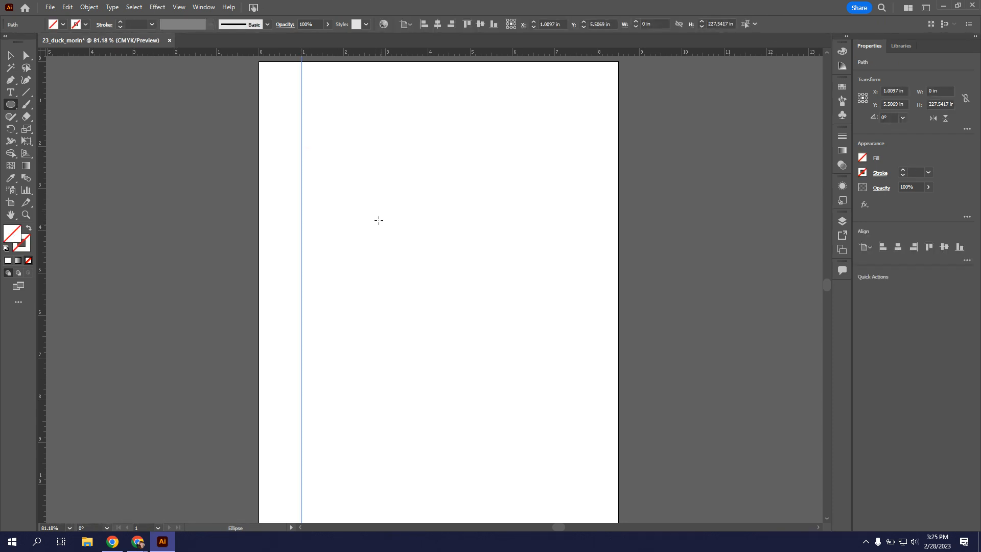
drag(417, 50, 414, 104)
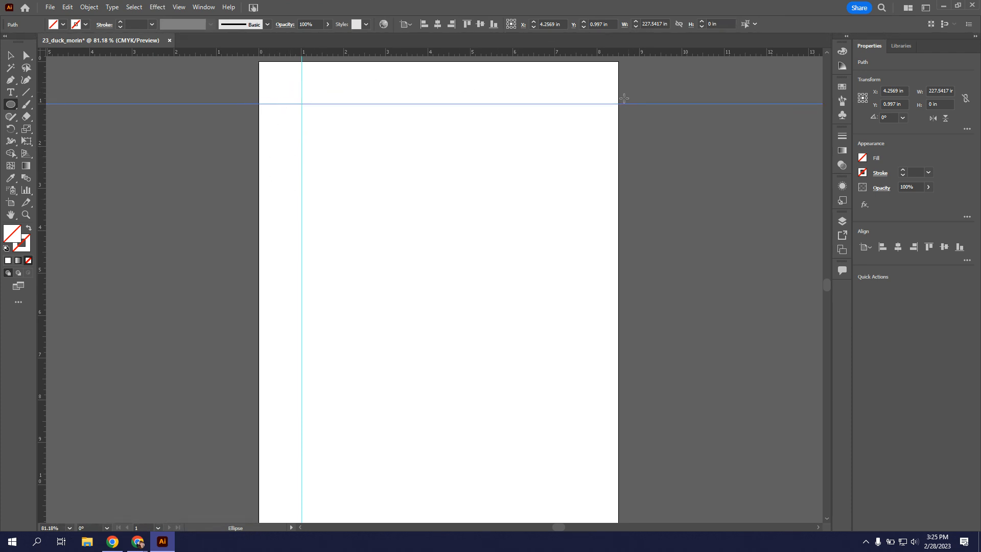
- Add a horizontal guide at about 10 in on the ruler and a vertical guide at about 7.5 in to complete the margins
drag(520, 54, 456, 437)
drag(456, 467, 463, 422)
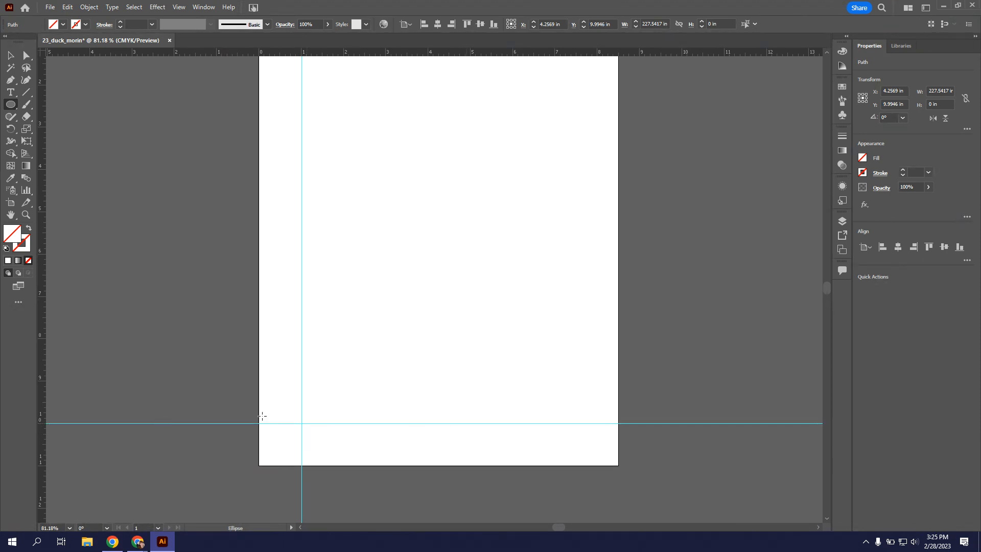
scroll(353, 411, up, 1)
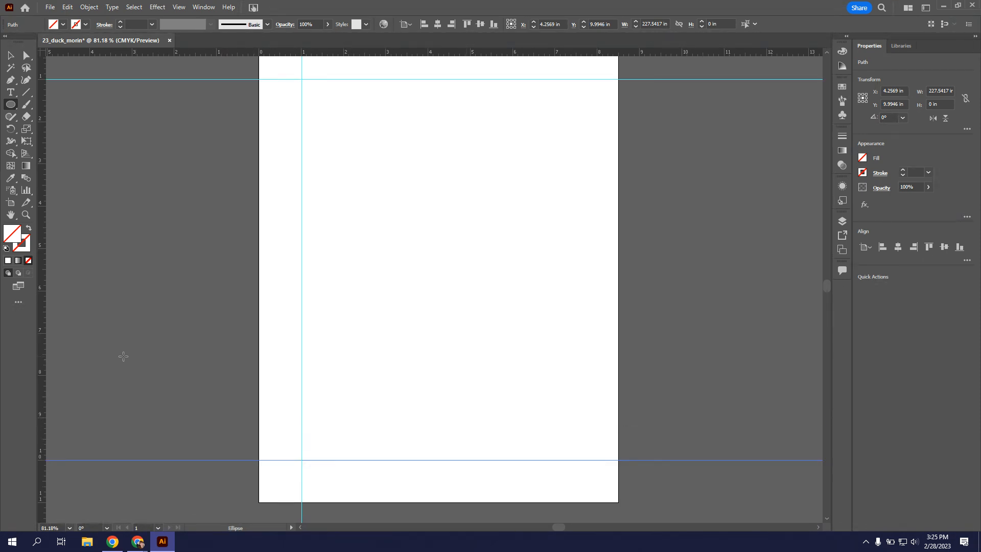
drag(42, 362, 574, 354)
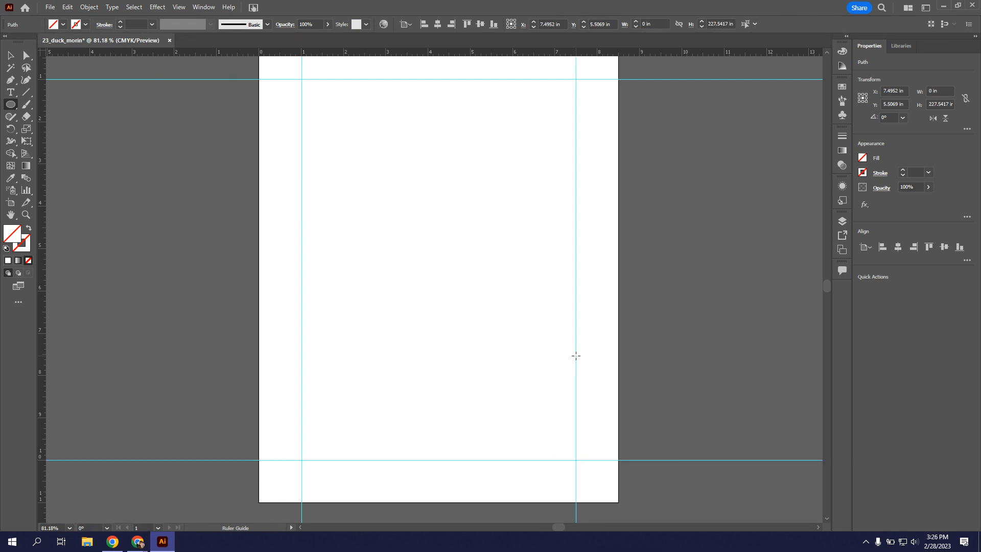
- Place an extra horizontal guide at about 4.5 in across the artboard and delete it, repeating the trial a second time
scroll(350, 403, up, 1)
scroll(357, 398, up, 4)
scroll(378, 376, down, 1)
scroll(460, 347, down, 1)
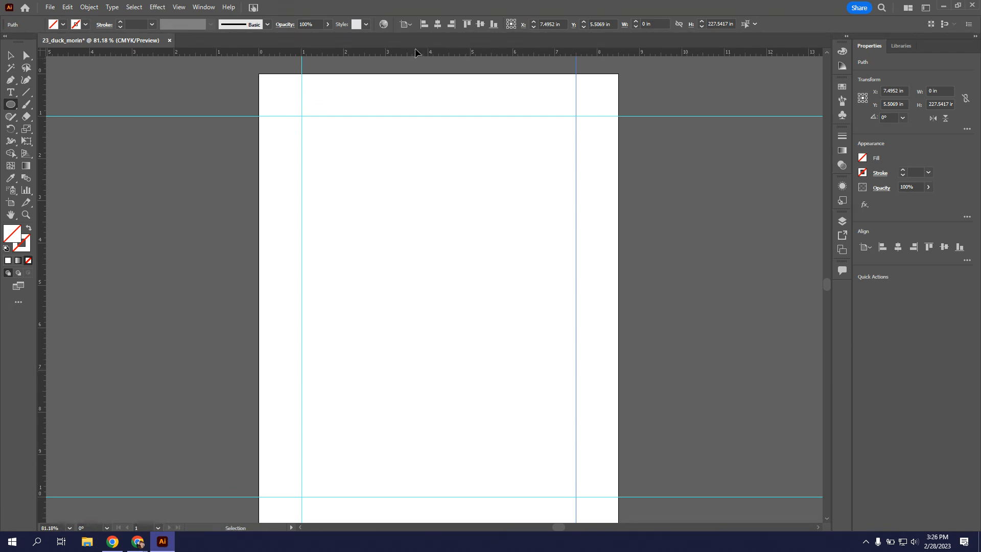
drag(415, 49, 402, 265)
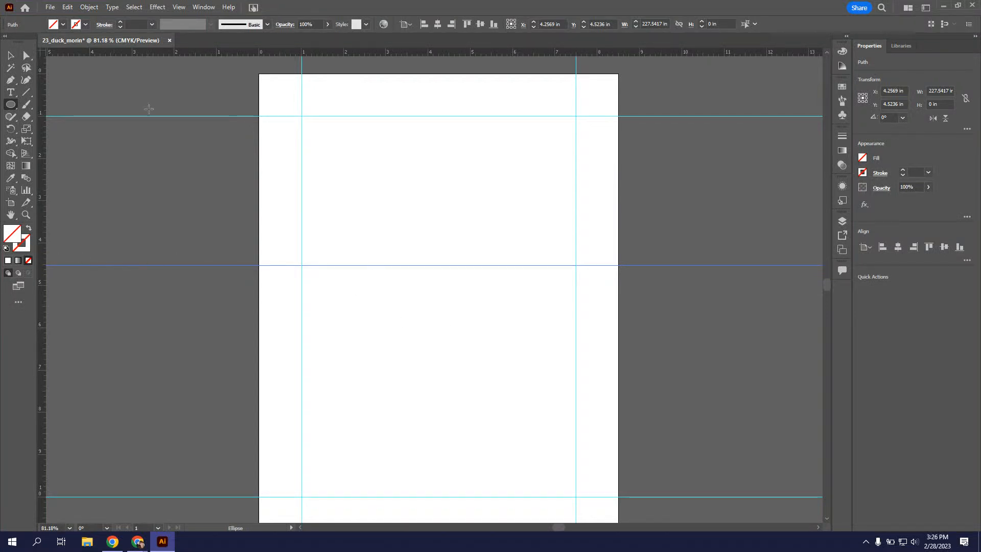
click(11, 55)
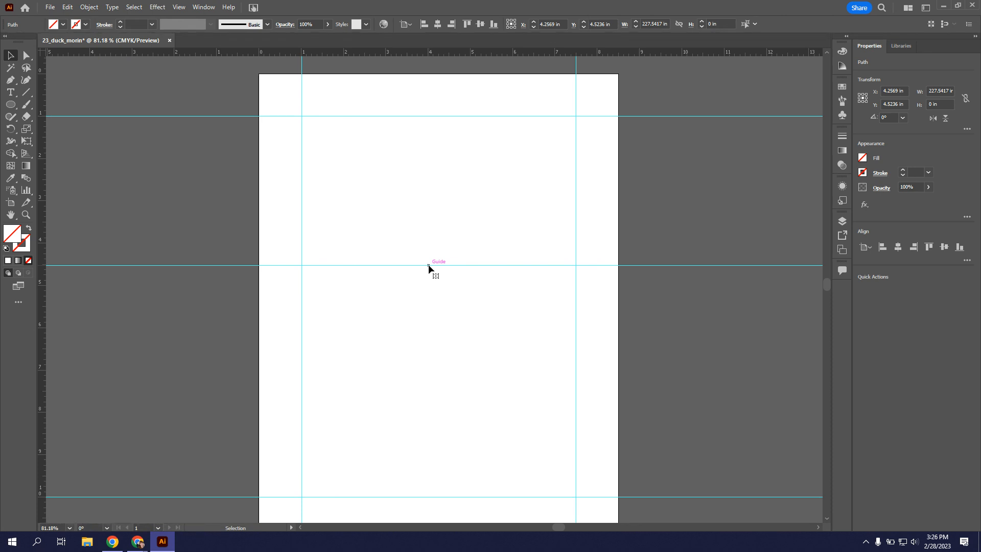
key(Delete)
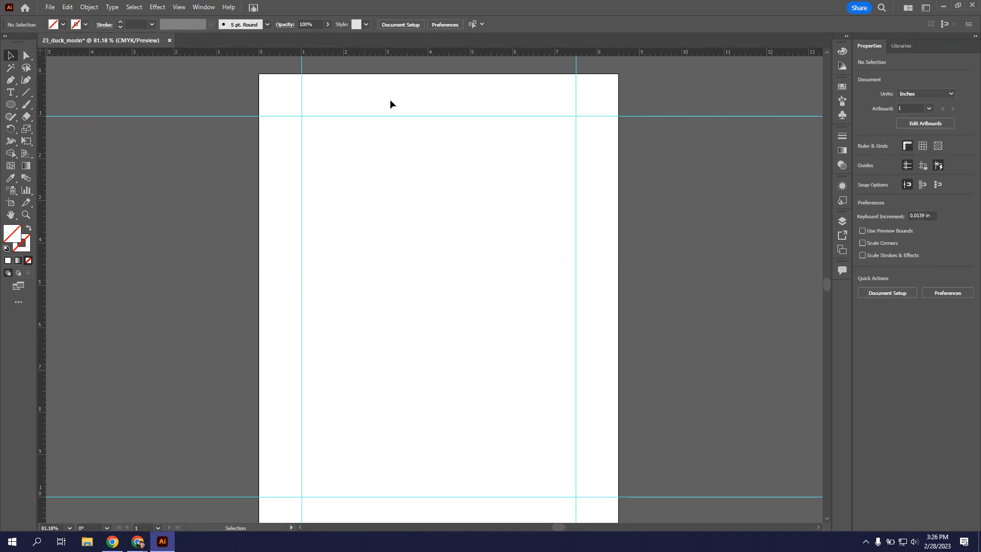
drag(400, 53, 424, 265)
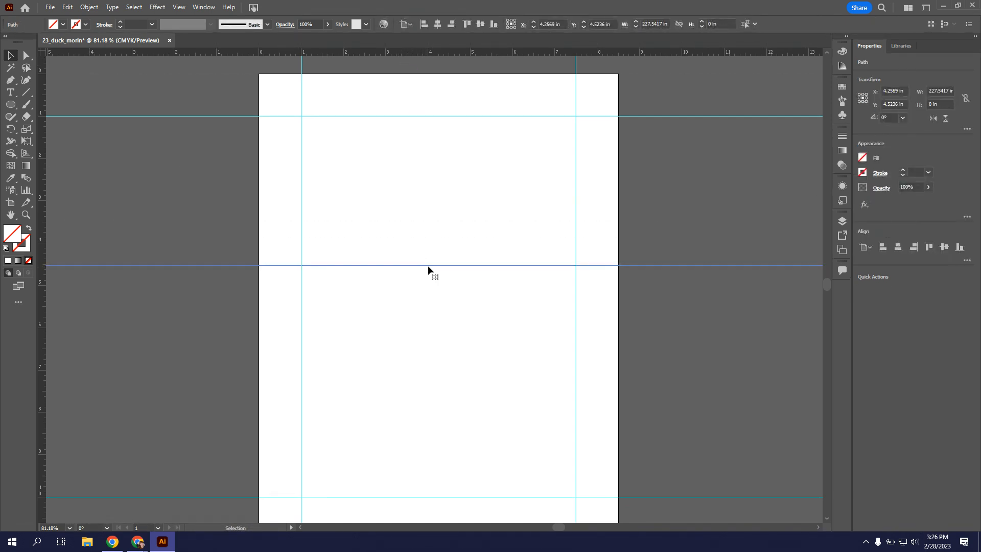
click(7, 55)
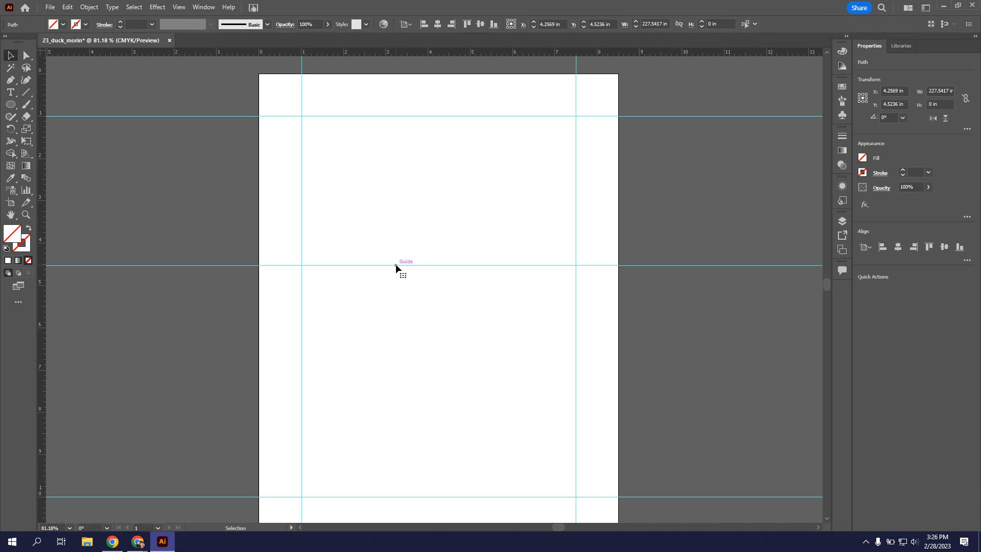
key(Delete)
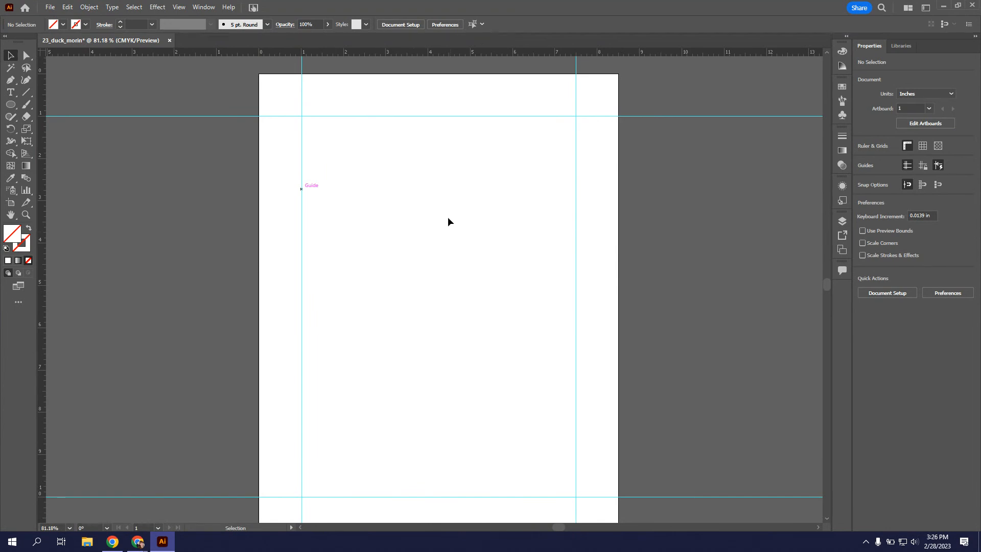
- Turn Smart Guides off and back on
click(179, 7)
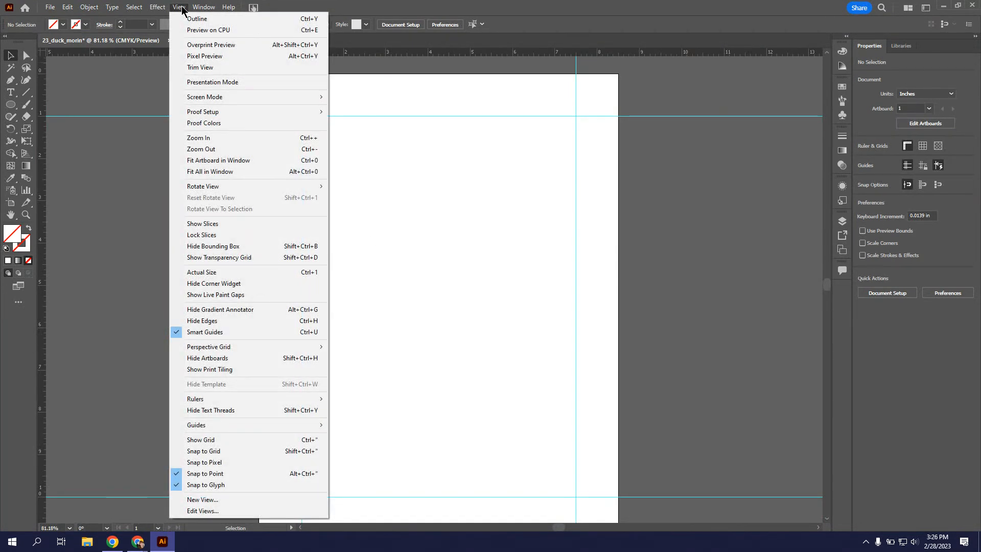
click(236, 333)
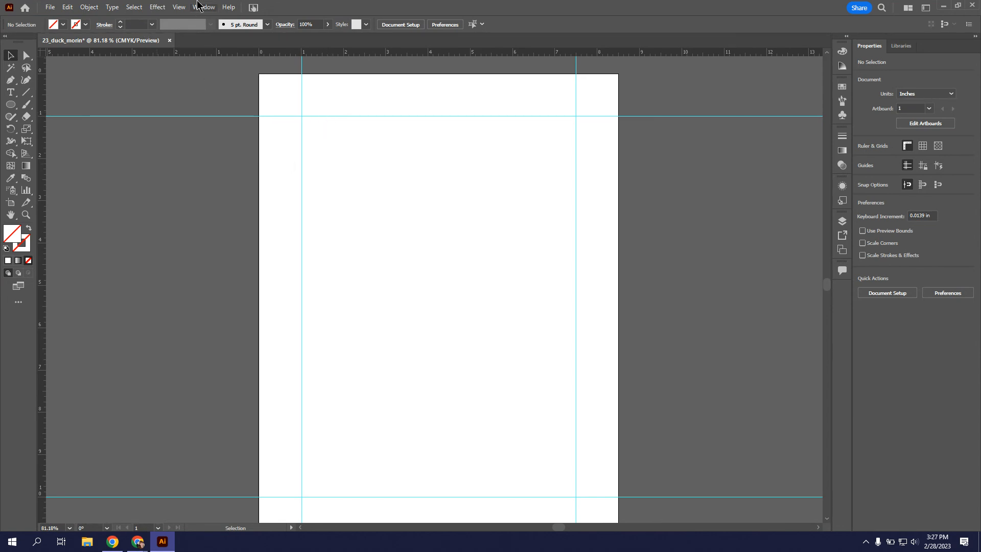
click(183, 8)
click(183, 8)
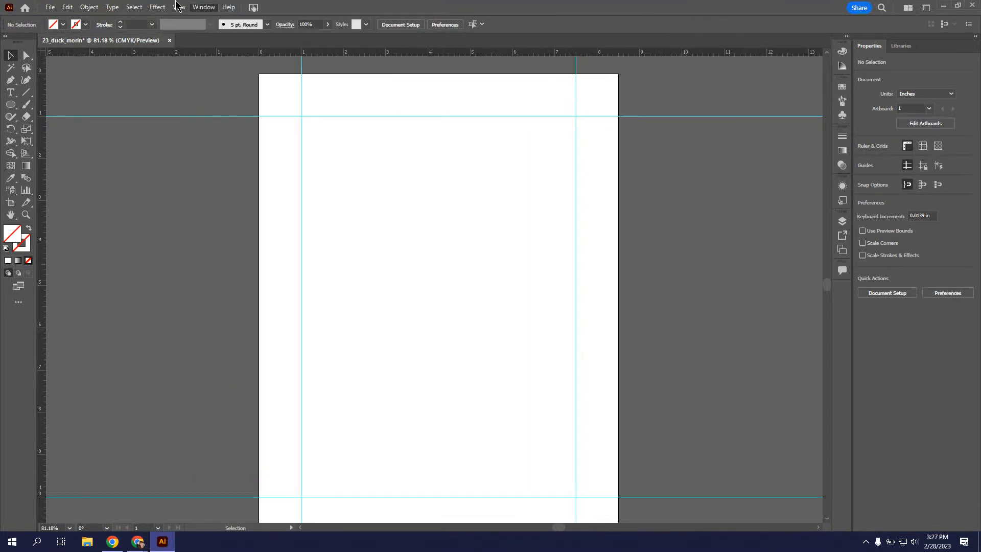
click(182, 8)
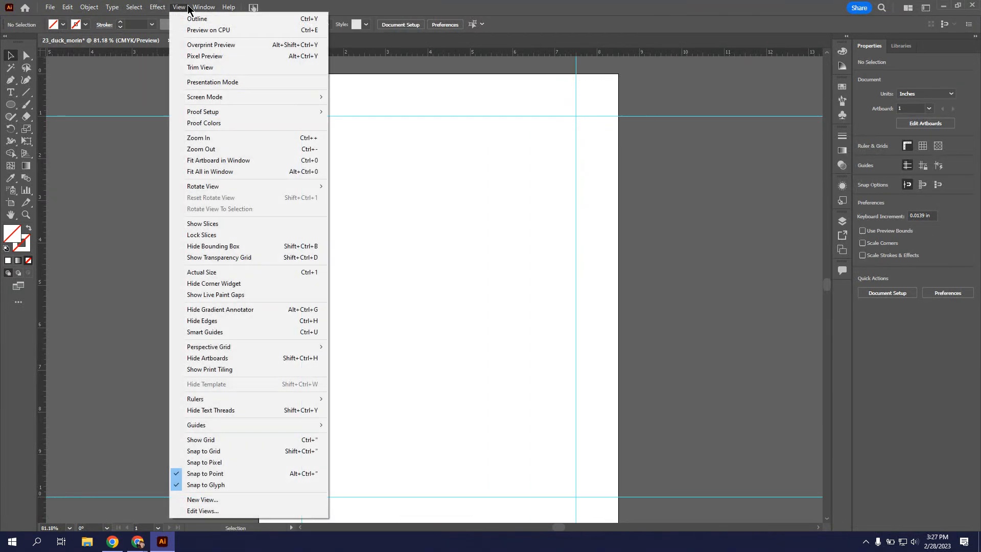
click(214, 333)
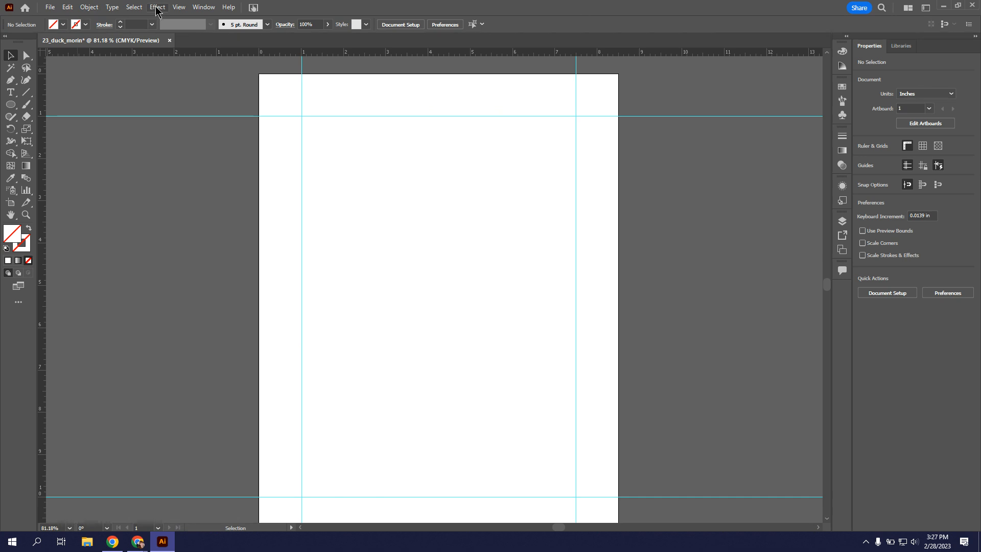
- Show the document grid and hide it again
click(182, 8)
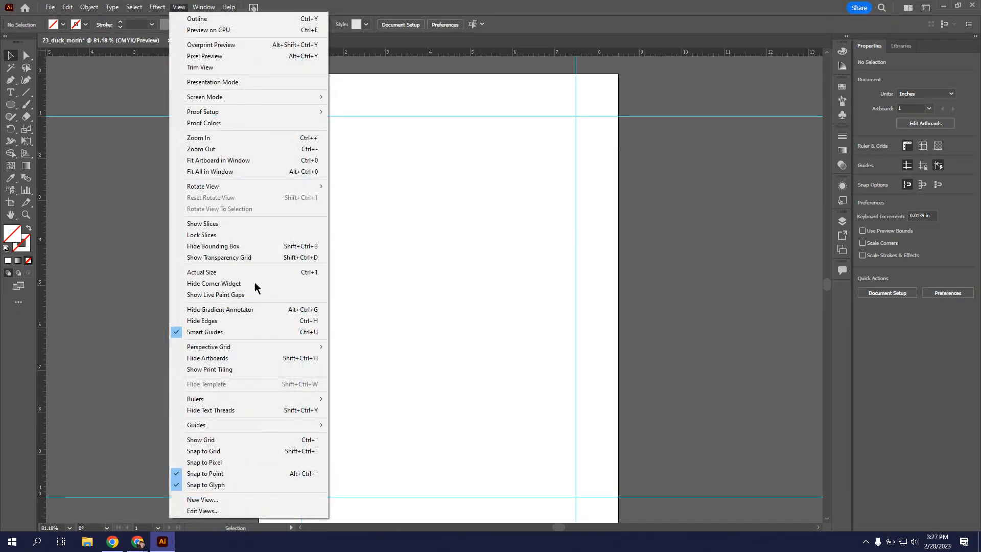
click(213, 439)
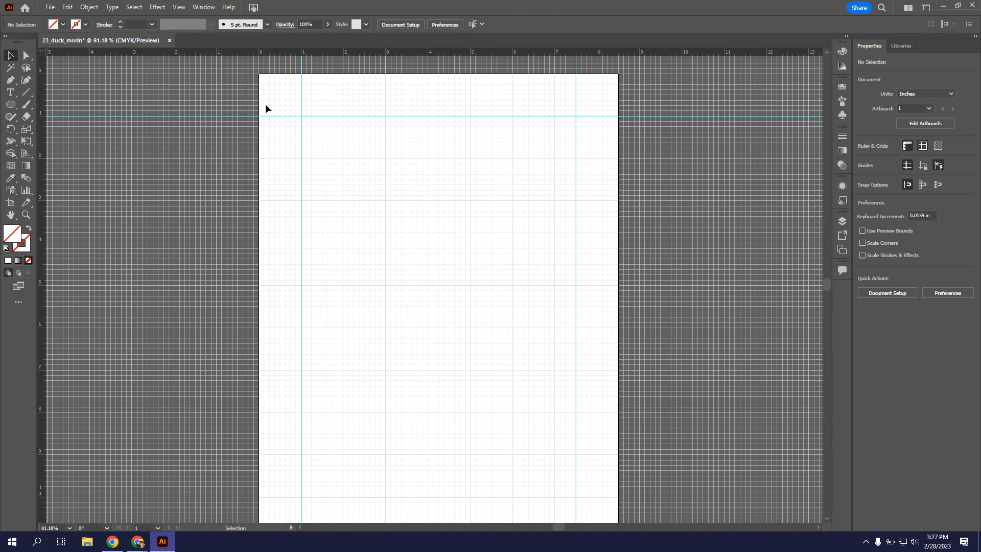
click(179, 7)
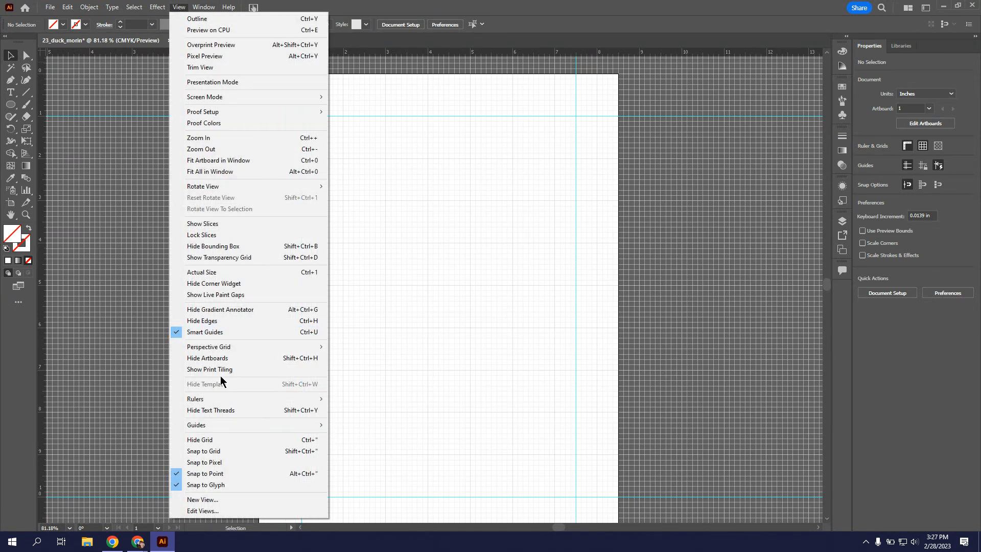
click(230, 440)
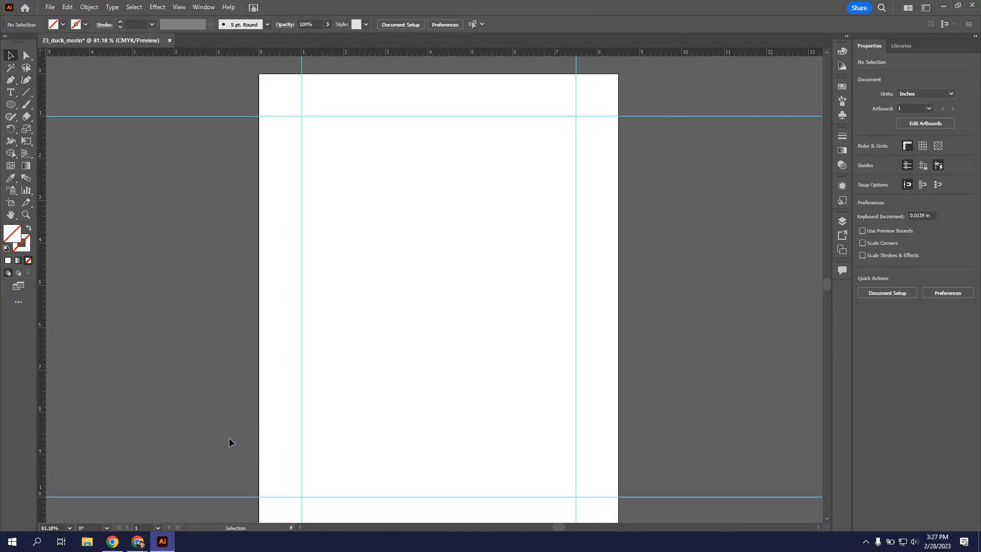
click(200, 8)
mouse_move(178, 7)
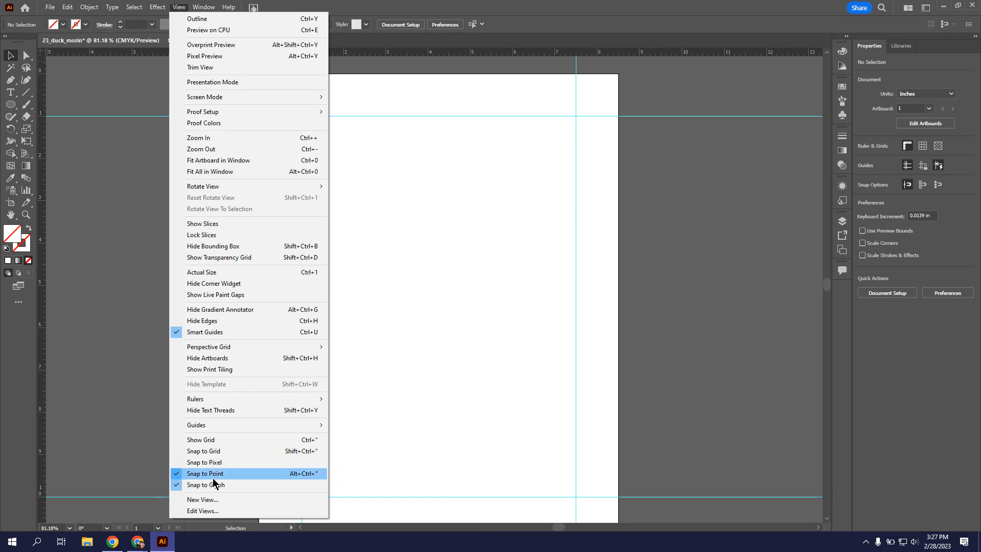
click(175, 8)
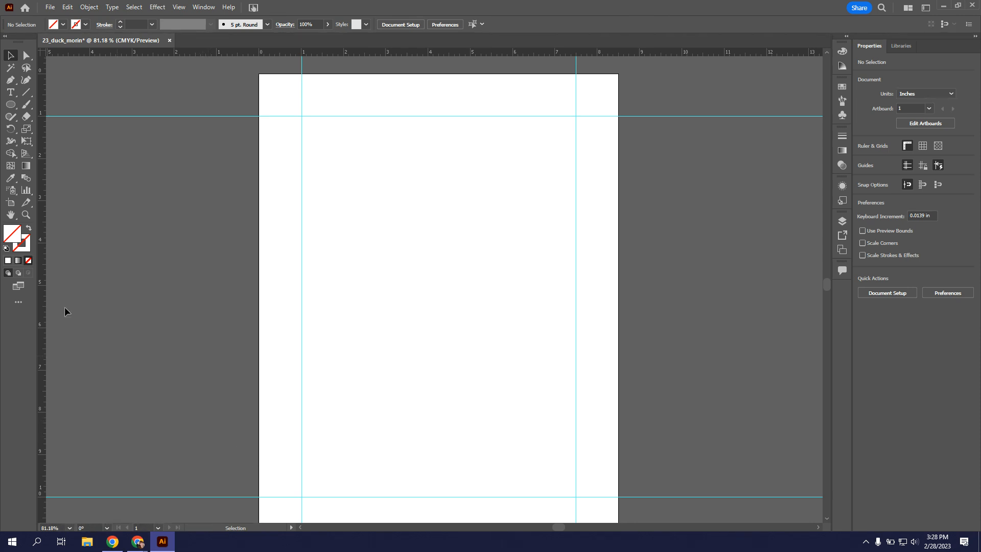
- Create a 5 in by 5 in circle with the Ellipse tool and move it inside the margins, centred at about X 3.87 in, Y 4.17 in
click(13, 108)
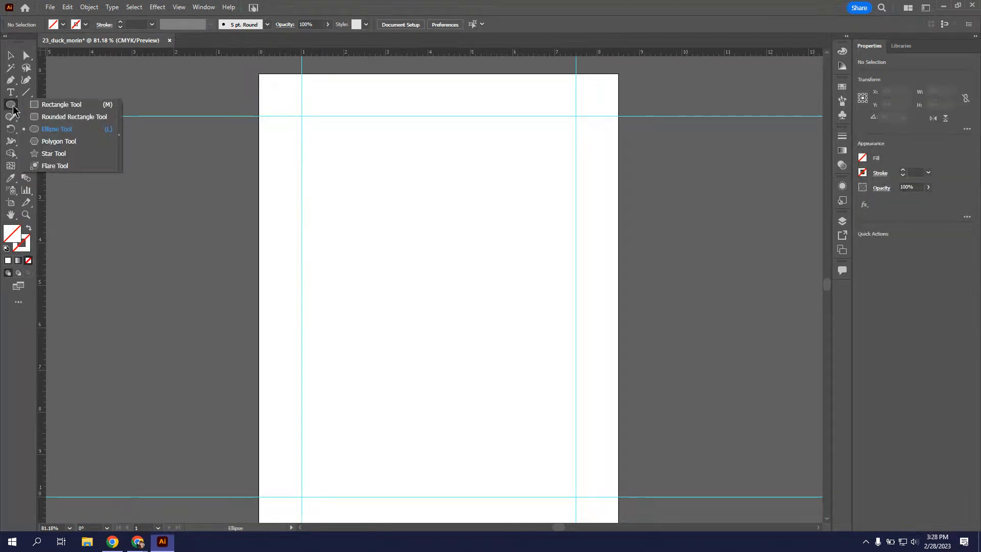
click(55, 130)
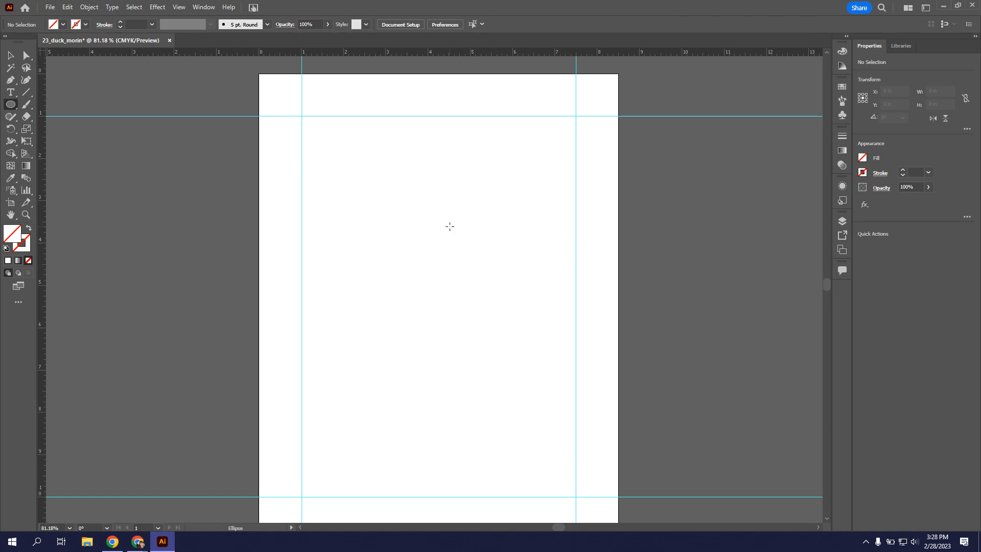
click(411, 208)
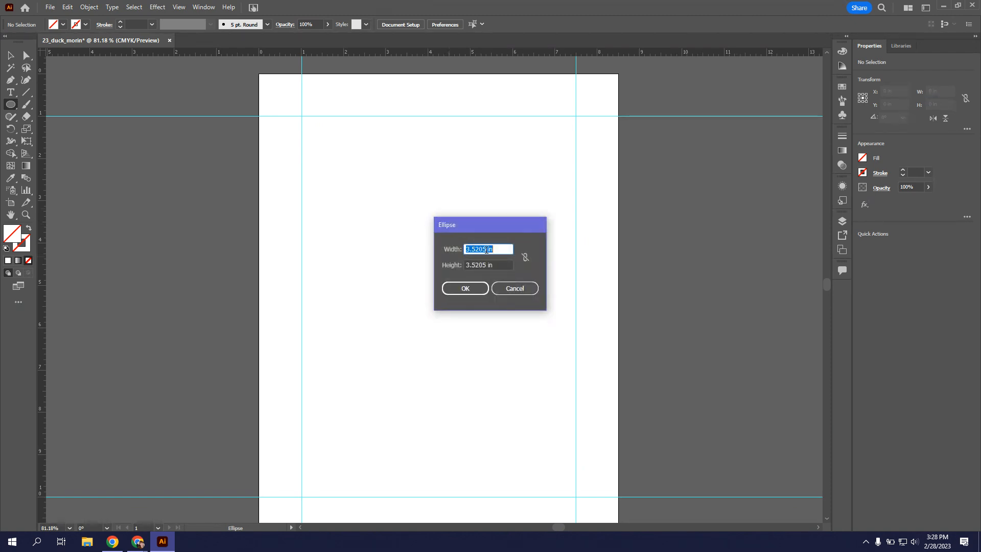
text(5)
click(478, 265)
double_click(478, 265)
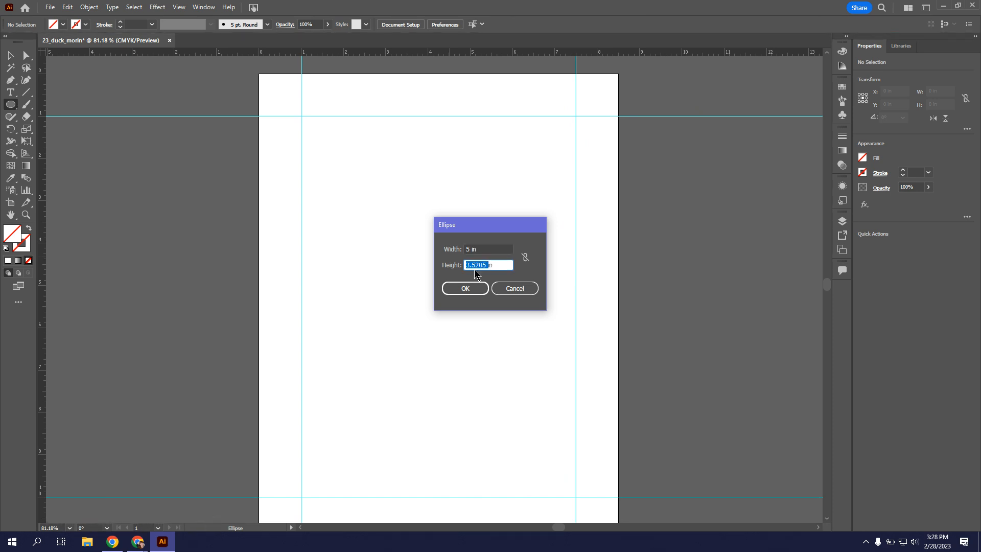
text(5)
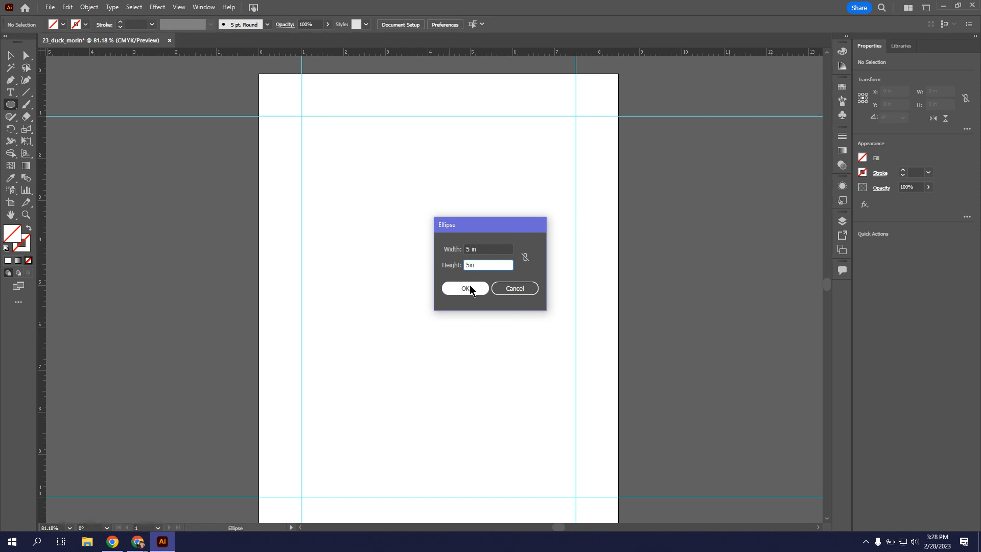
click(473, 293)
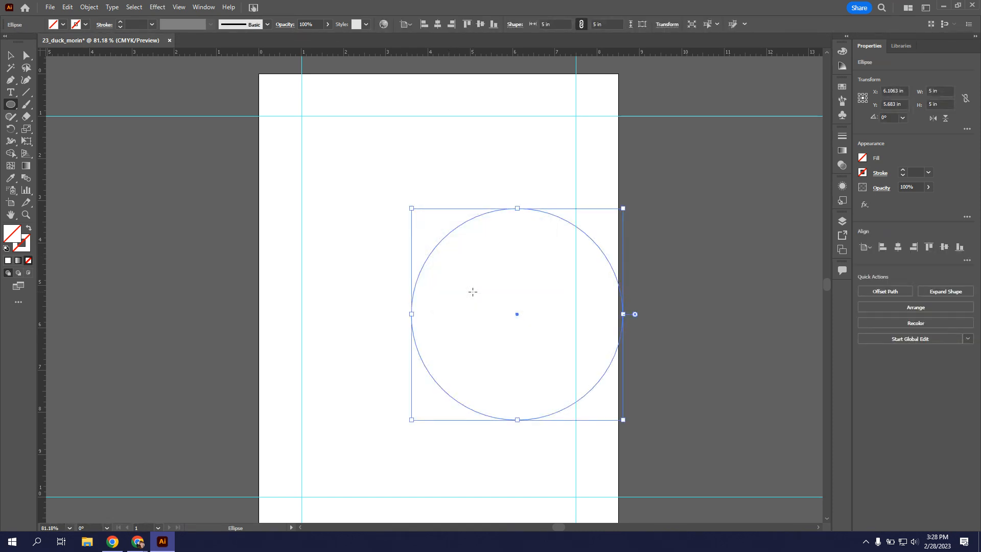
click(10, 57)
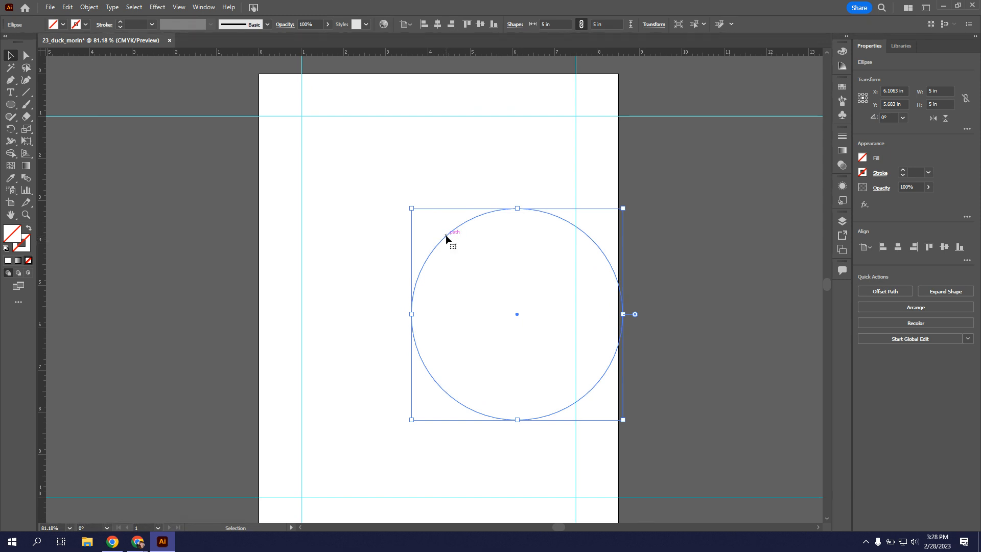
drag(447, 235, 383, 151)
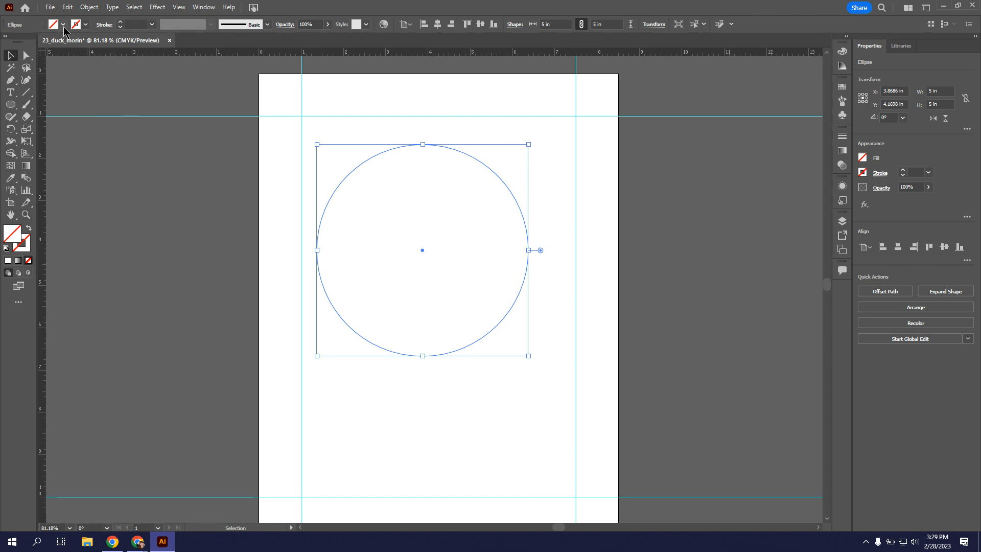
- Give the circle a black stroke and a light orange fill from the swatches
click(87, 25)
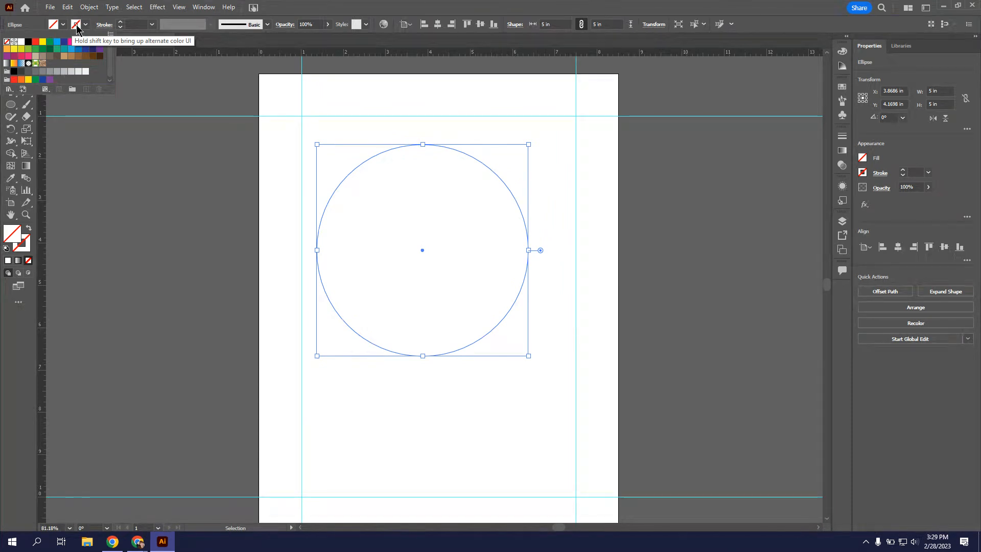
click(28, 42)
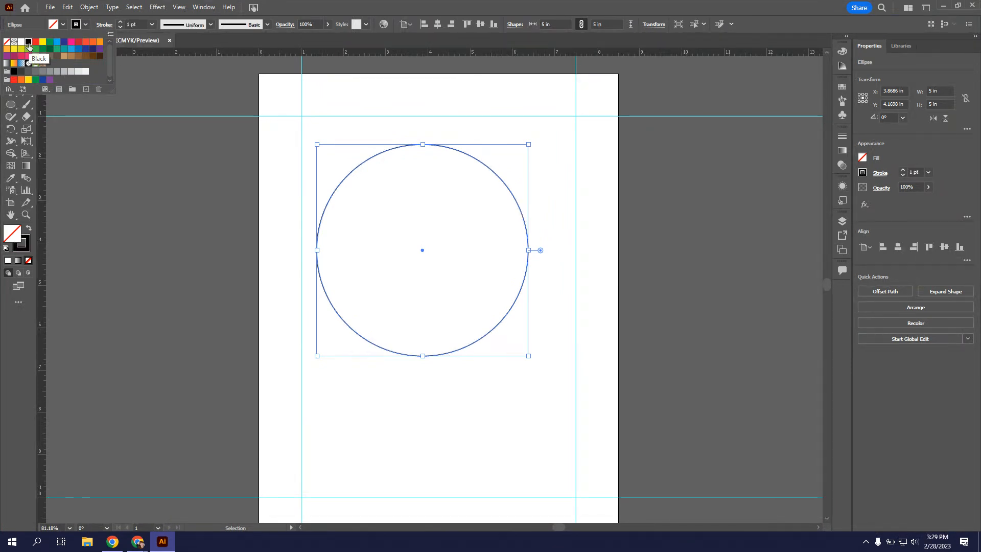
click(64, 28)
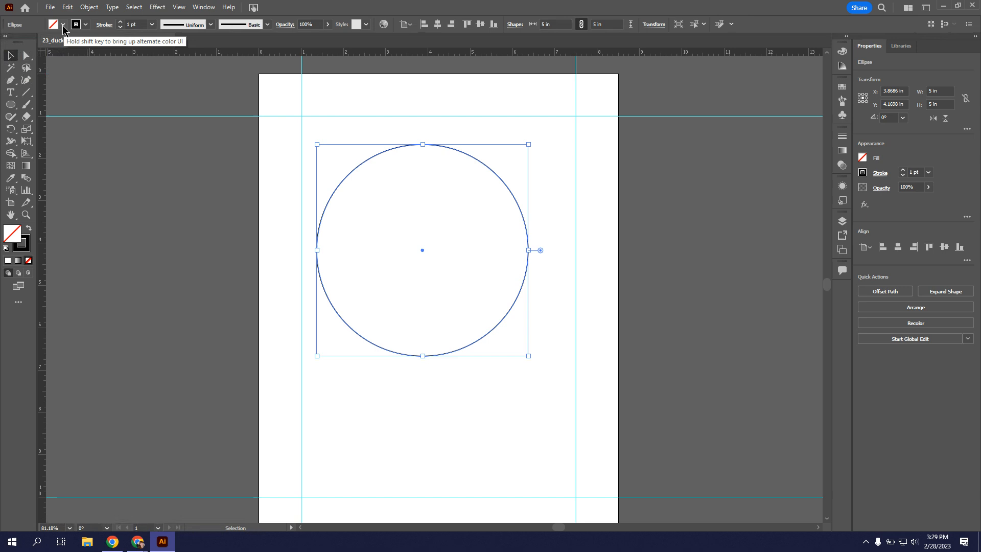
click(64, 28)
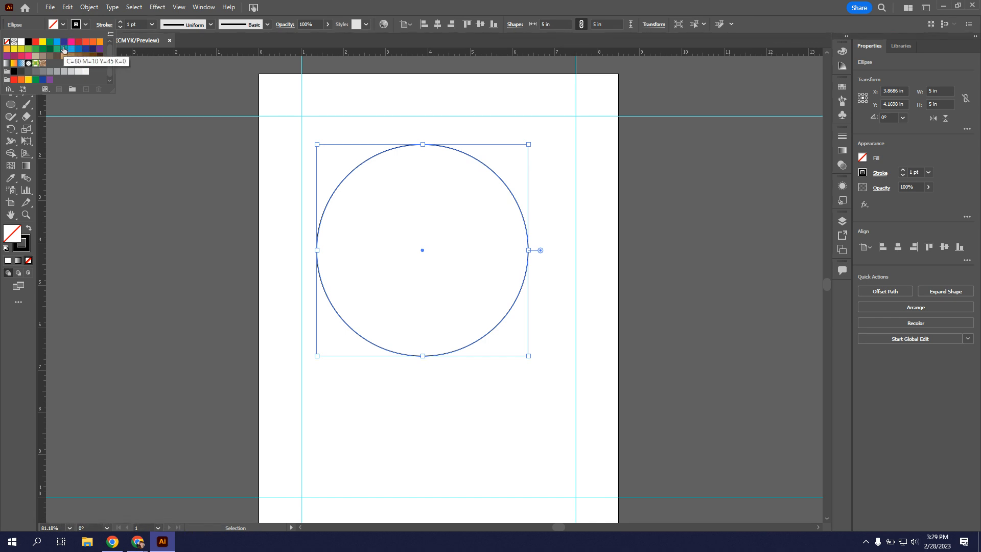
click(99, 42)
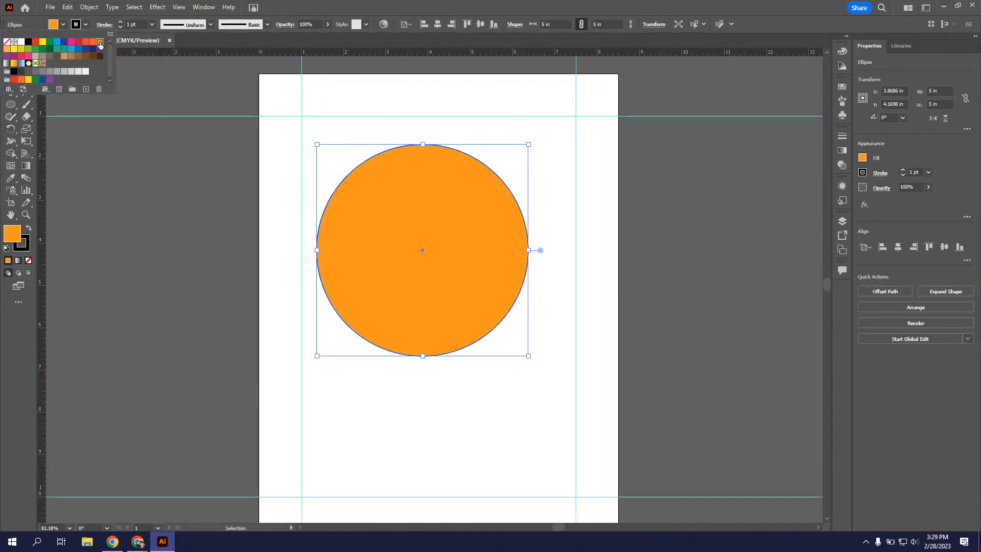
click(63, 24)
- Reshape the circle into an oval about 2.76 in wide and 3.15 in tall and place it inside the margins' upper-left corner
drag(402, 297, 406, 329)
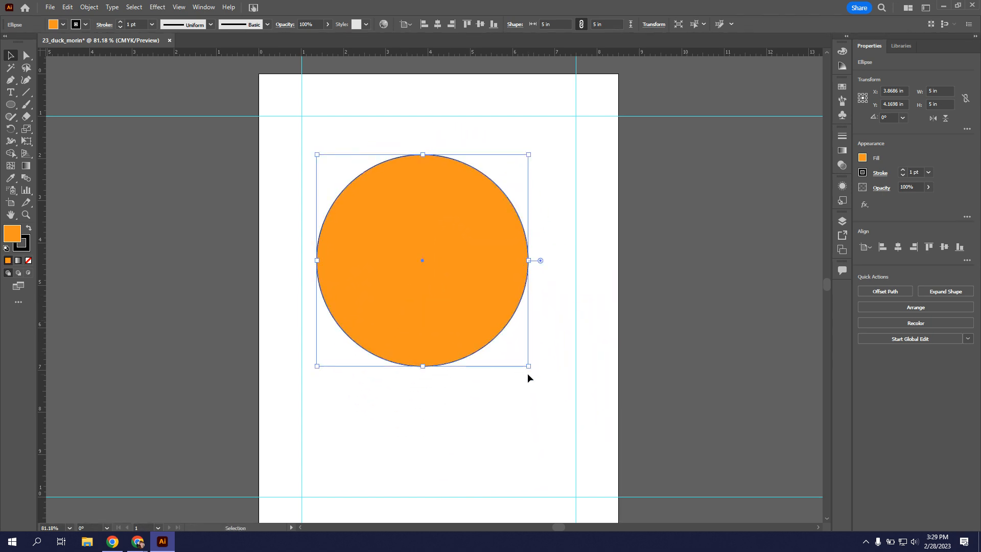
drag(528, 260, 433, 260)
mouse_move(375, 155)
mouse_down()
mouse_move(389, 307)
mouse_move(364, 184)
mouse_move(373, 165)
mouse_up()
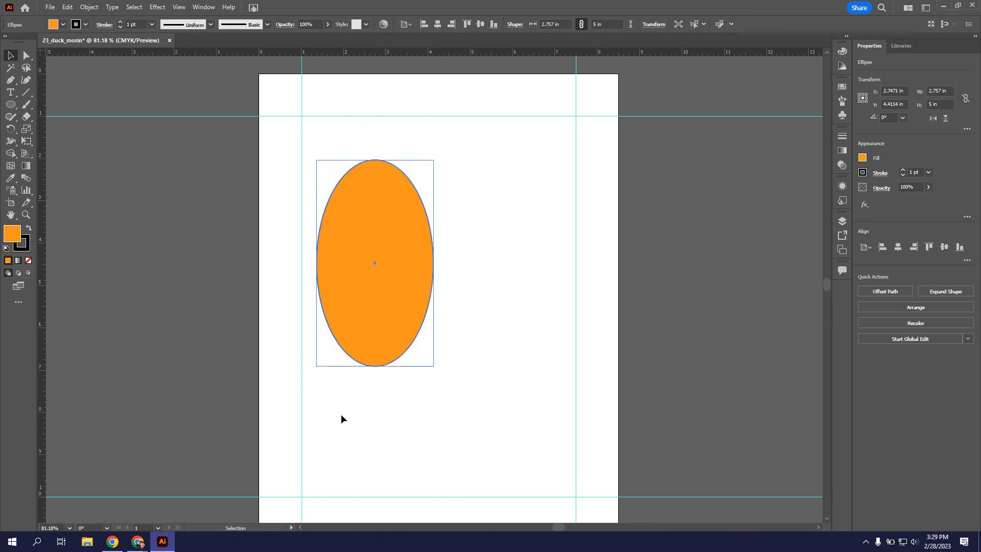
drag(375, 366, 372, 294)
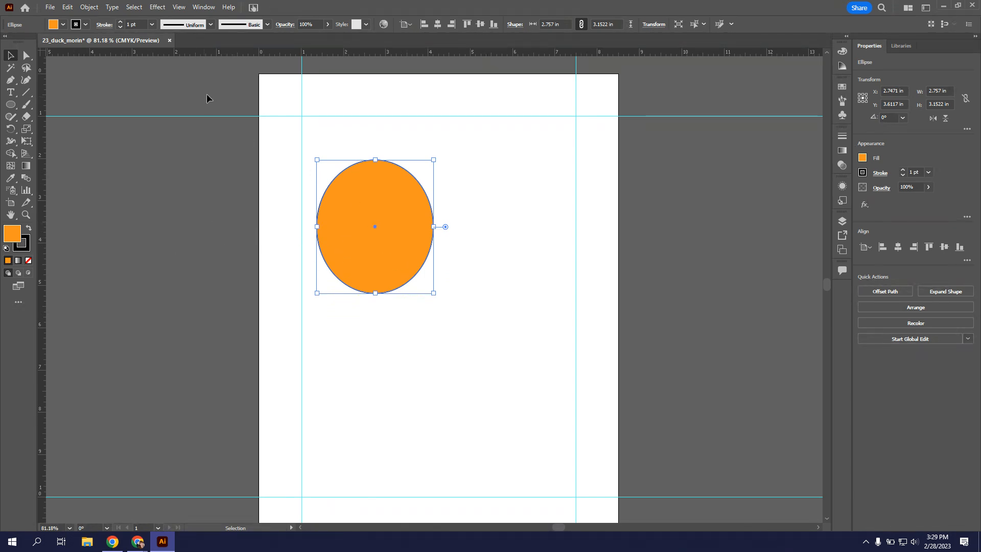
drag(362, 259, 351, 217)
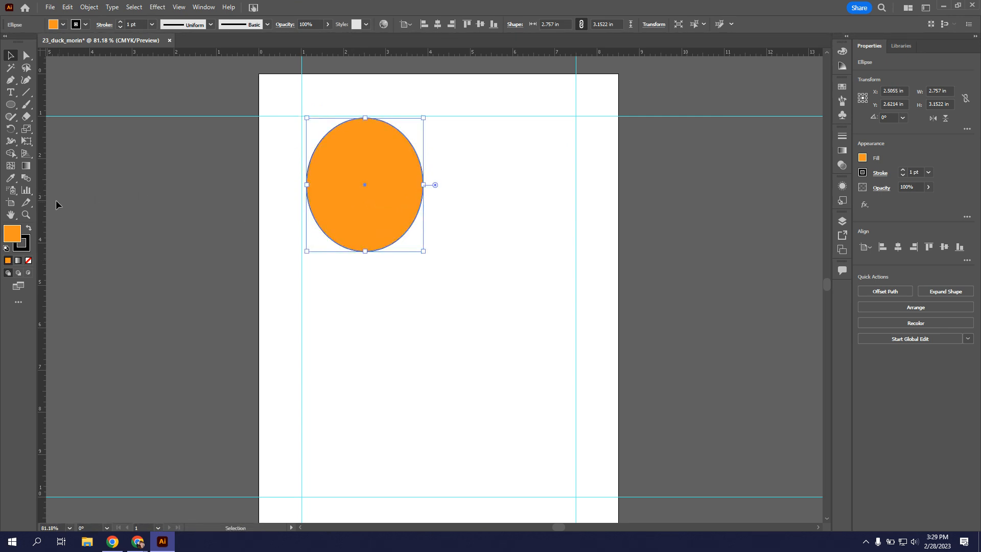
- Draw a second circle about 2.77 in wide with the Ellipse tool, overlapping the lower-right part of the orange oval
click(11, 107)
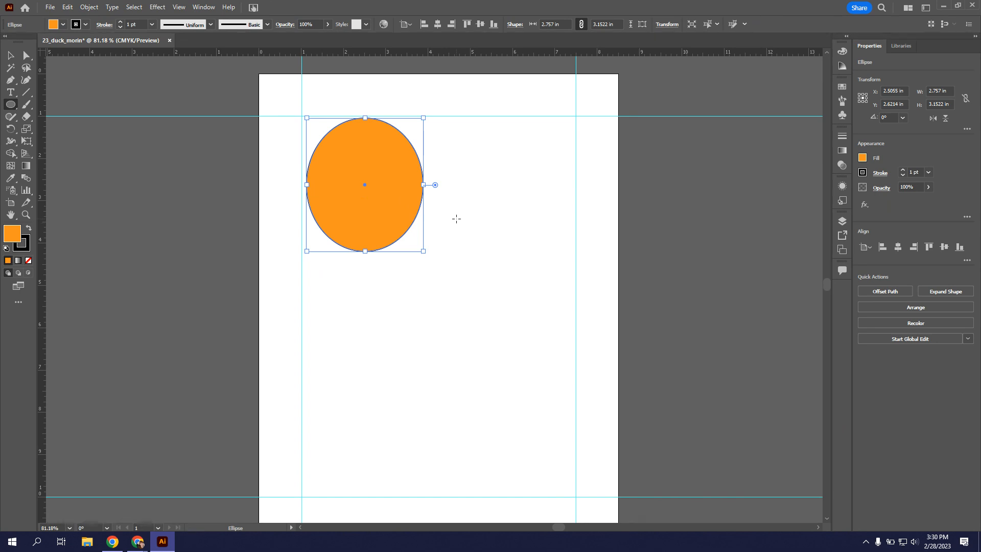
drag(455, 169, 338, 286)
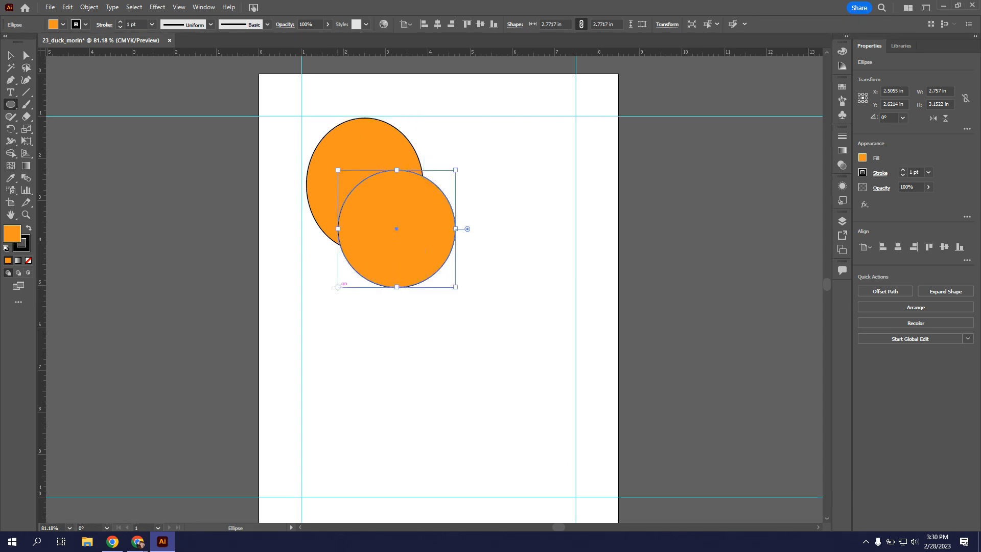
click(63, 25)
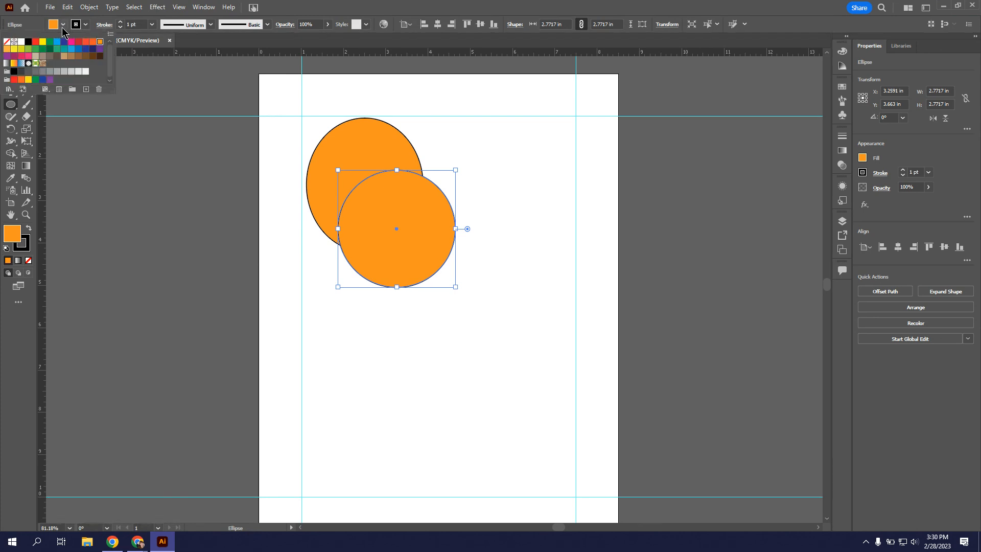
click(63, 24)
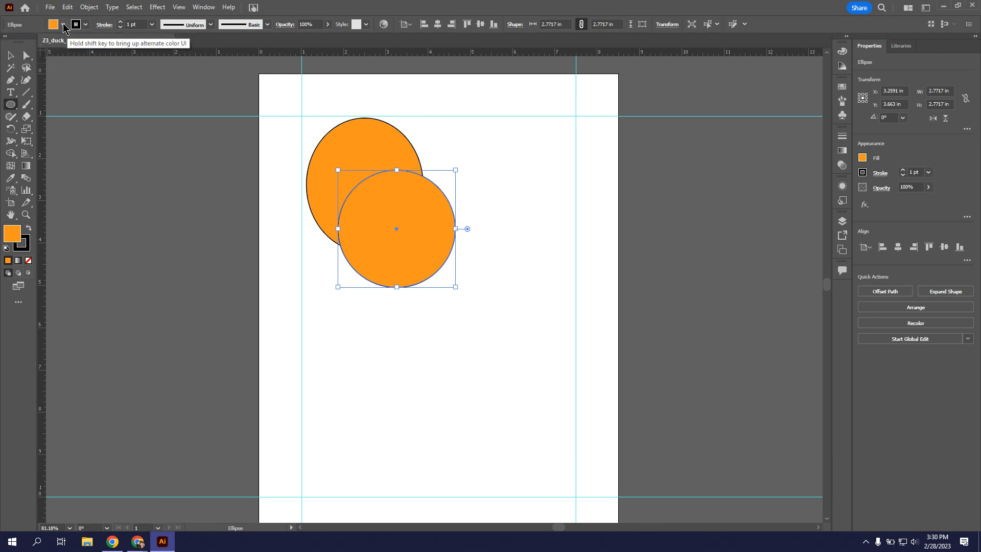
- Try the brown swirl and green floral pattern fills on the new circle, and settle on the blue-to-transparent gradient fill
click(63, 25)
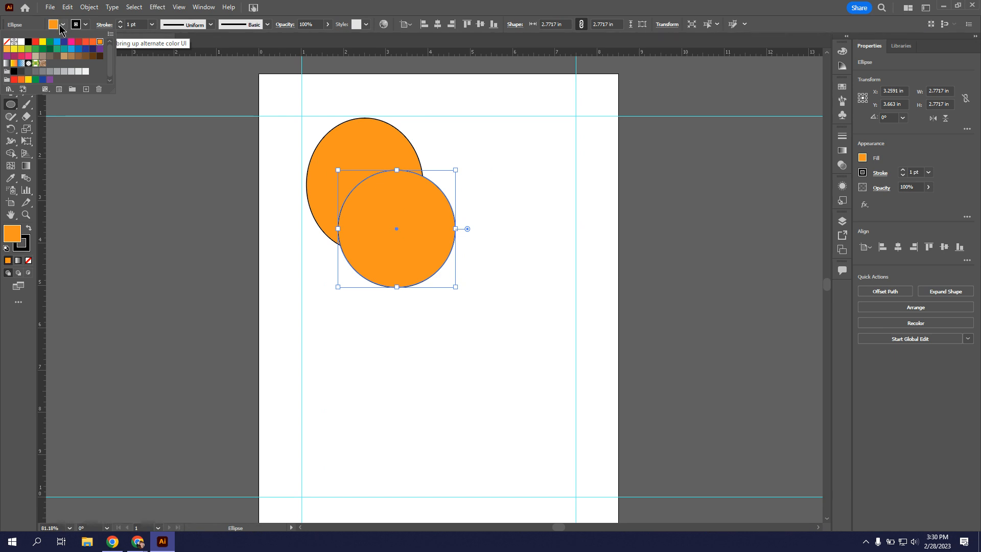
click(44, 64)
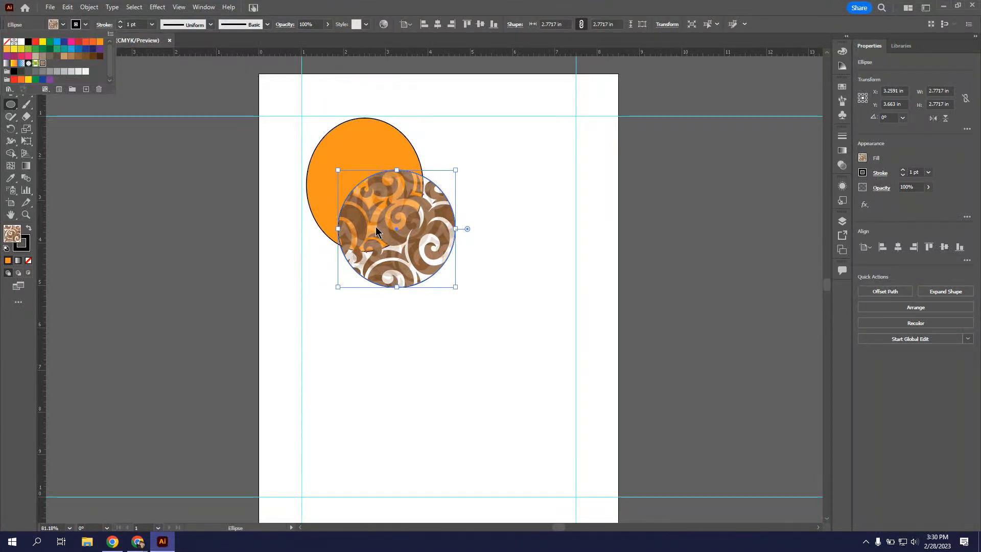
click(35, 63)
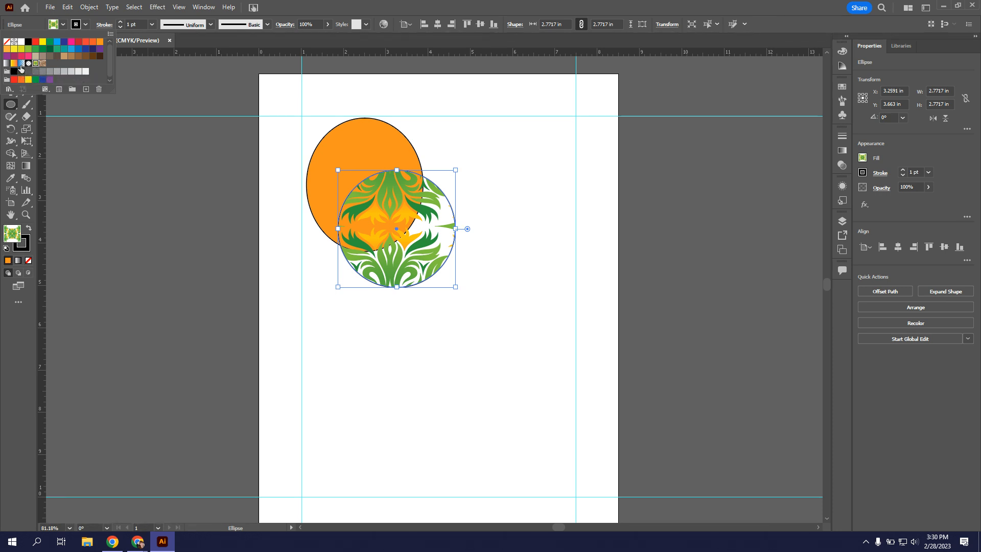
click(22, 64)
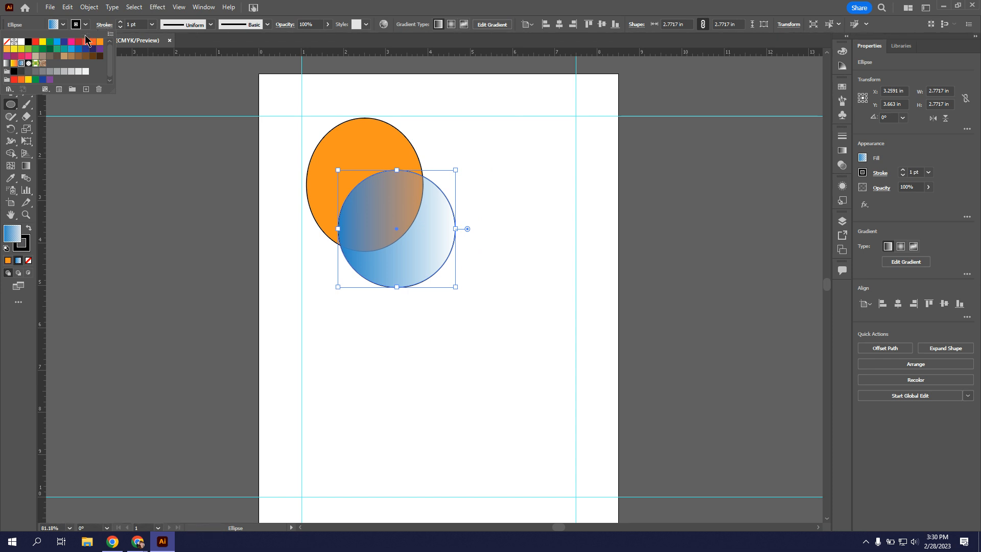
click(64, 24)
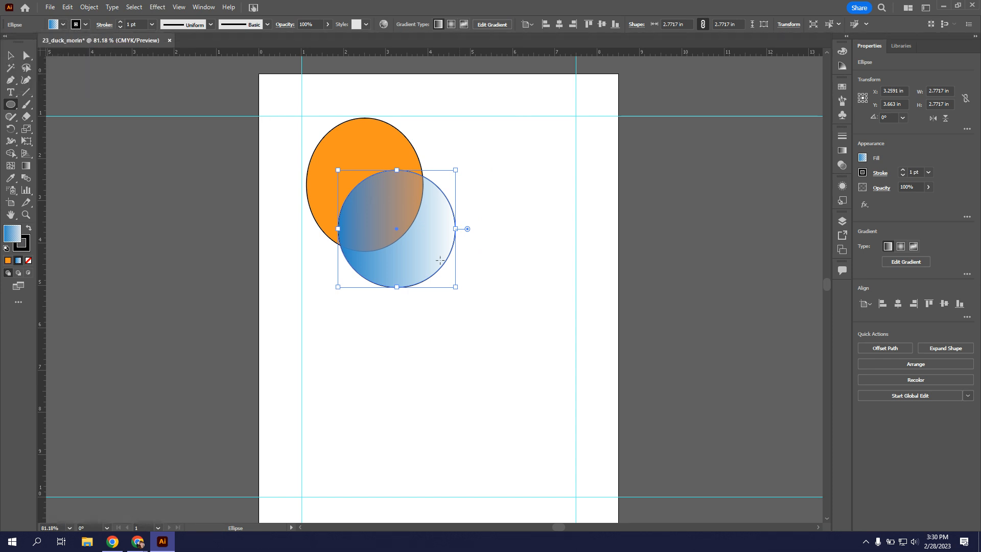
- Apply the same blue gradient swatch to the circle's stroke and deselect the circle
click(85, 24)
click(21, 63)
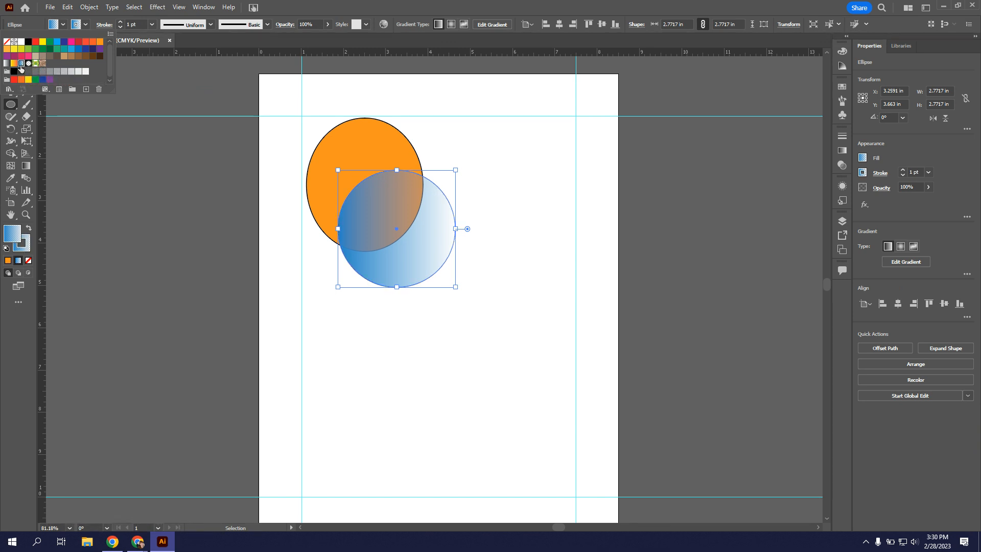
click(489, 175)
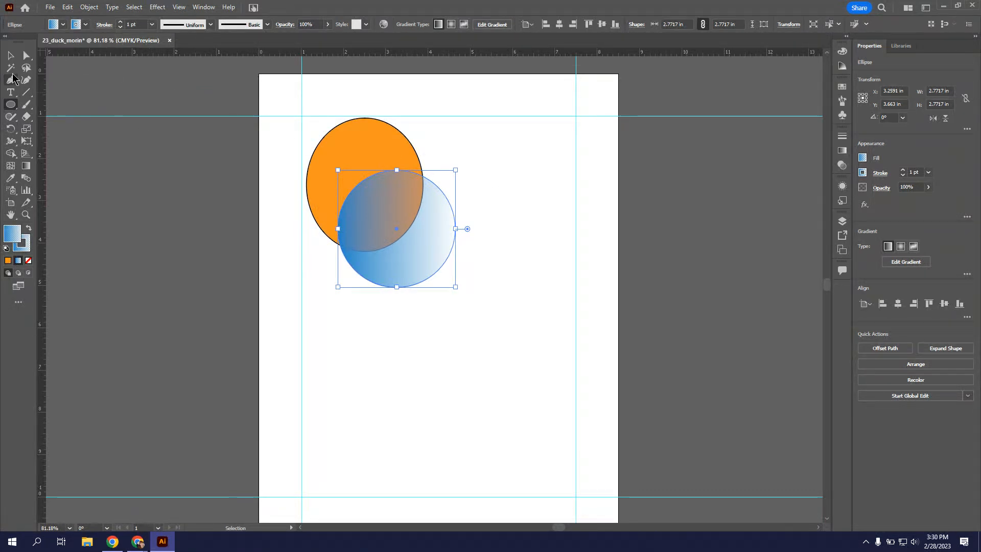
click(10, 56)
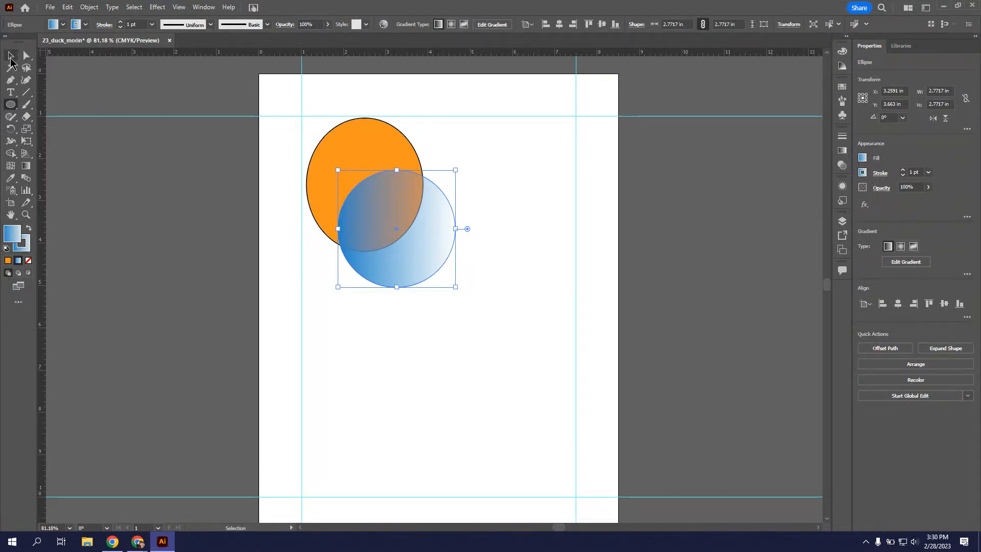
click(501, 168)
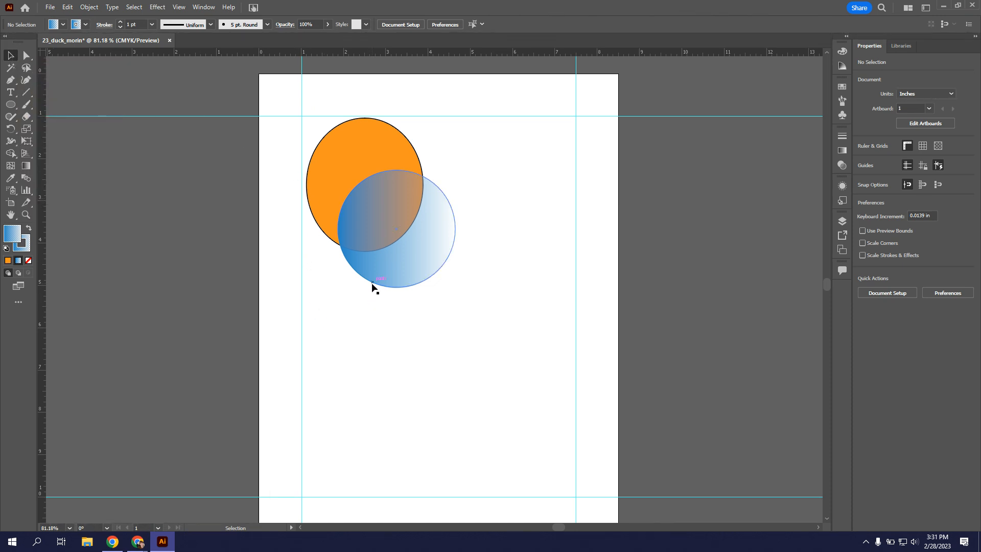
- Try stretching the blue circle by pulling its right anchor point's lower handle downward with Direct Selection, and undo the distortion
click(409, 247)
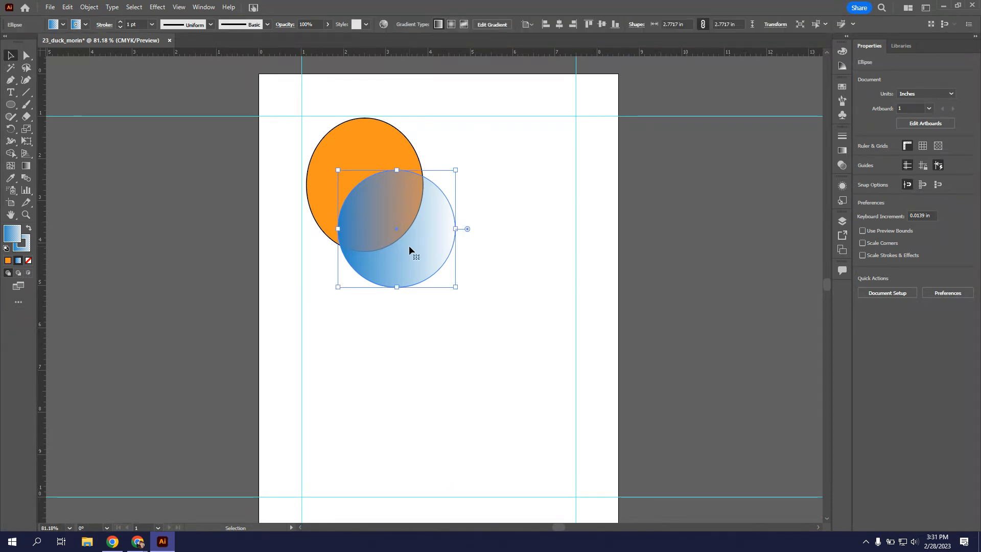
click(464, 311)
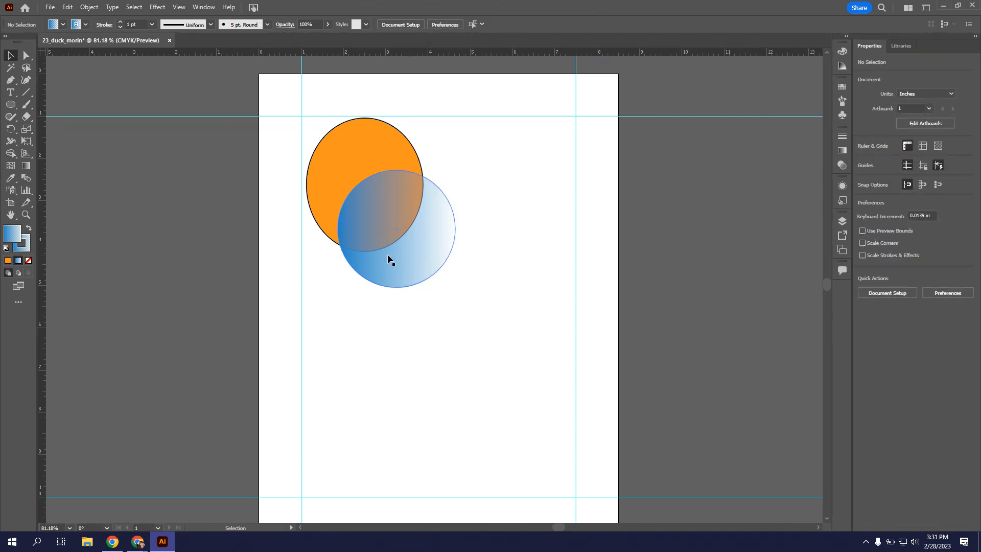
click(26, 57)
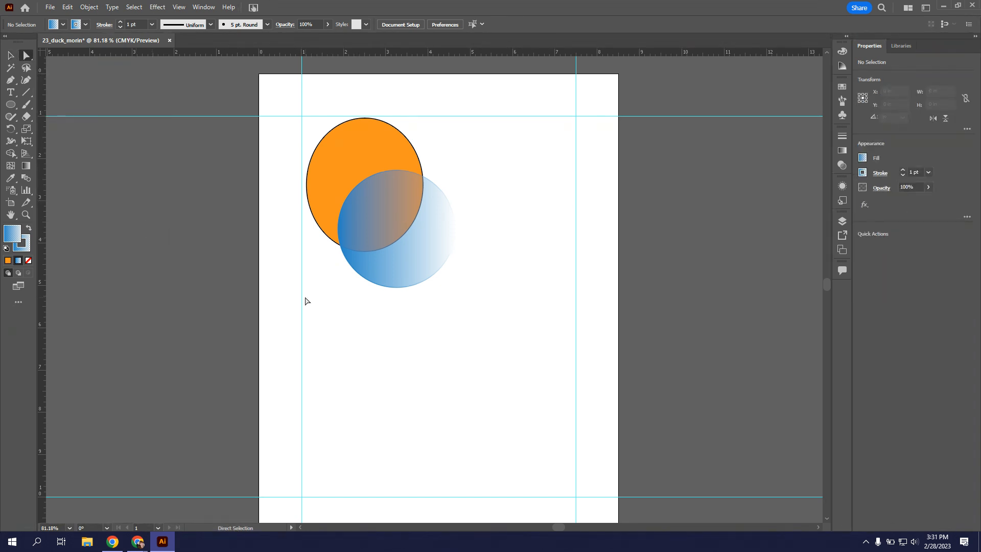
click(414, 269)
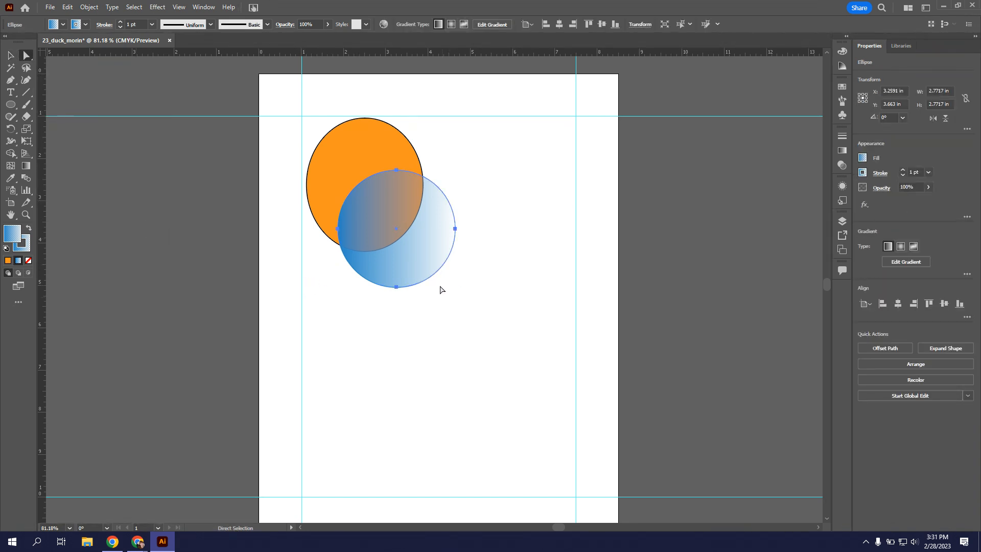
scroll(442, 284, up, 1)
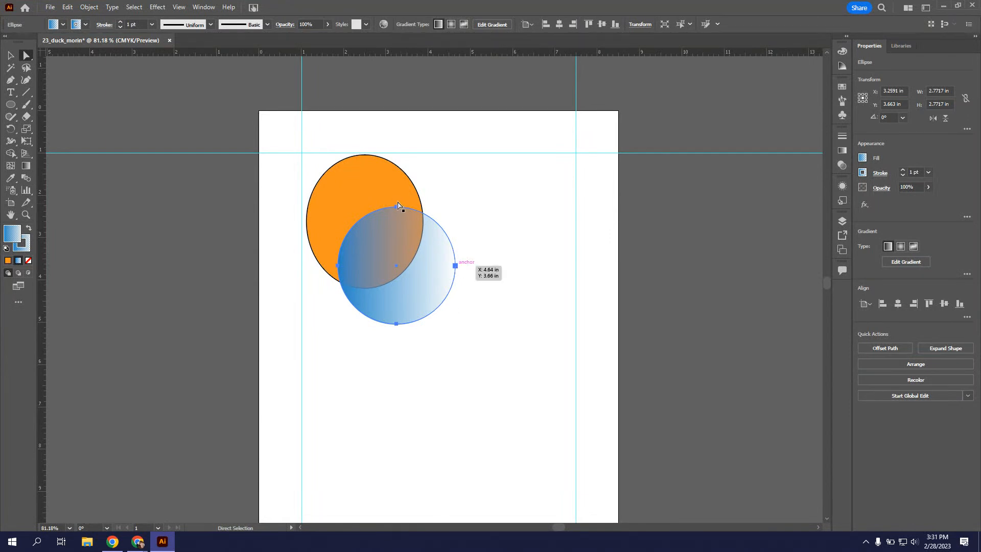
click(455, 266)
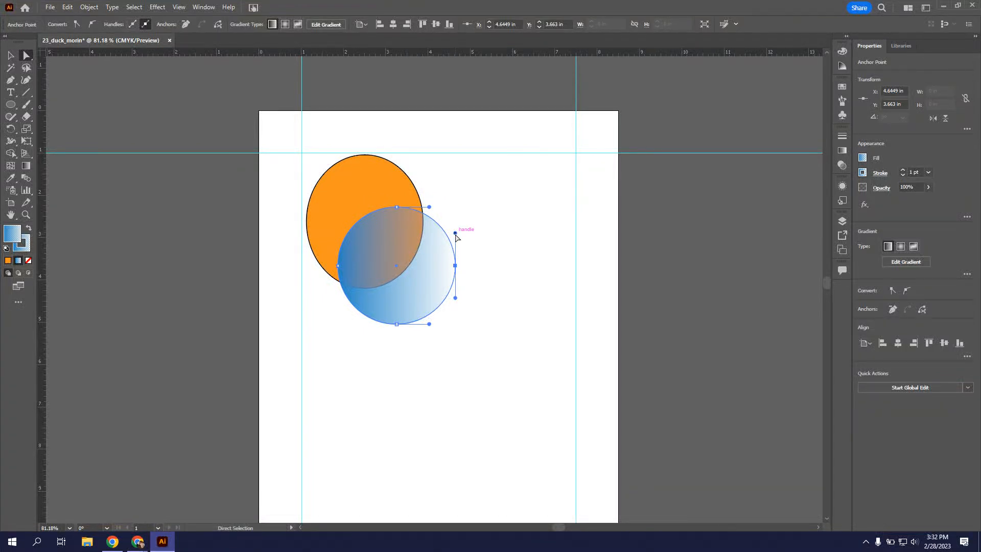
drag(455, 298, 470, 433)
click(547, 302)
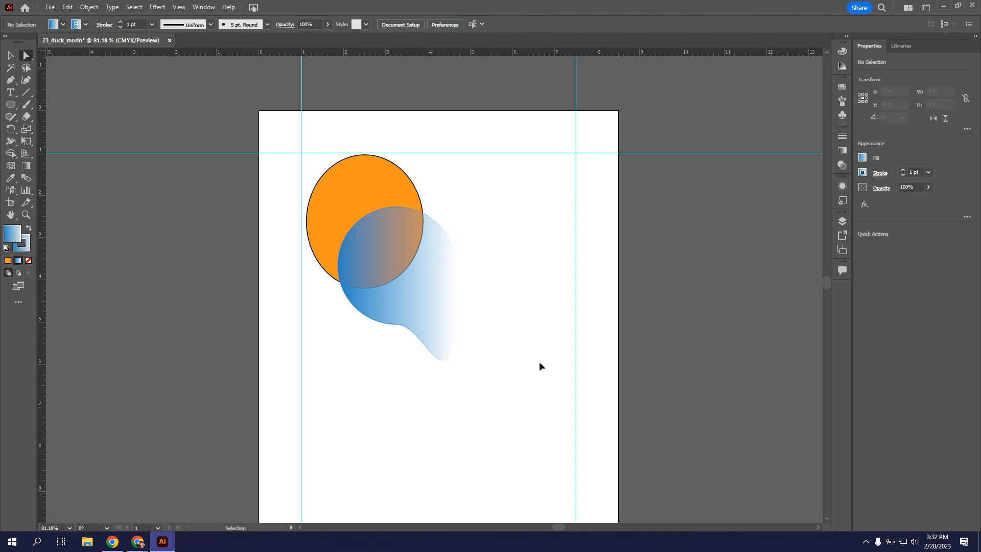
key(ctrl+z)
- Move the orange oval's top anchor point down with Direct Selection to about X 2.51 in, Y 2.70 in, forming a crescent shape
click(382, 188)
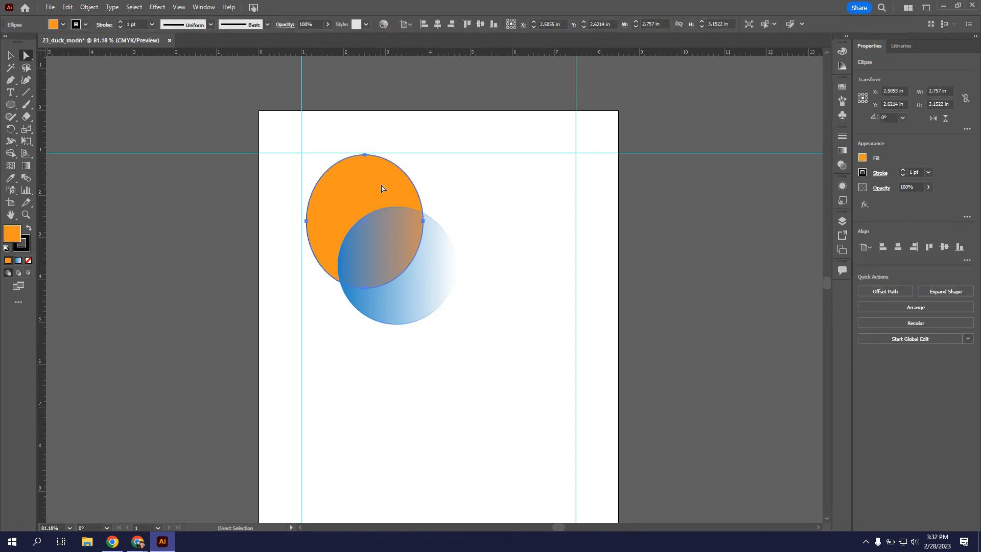
drag(365, 155, 364, 198)
drag(362, 218, 361, 249)
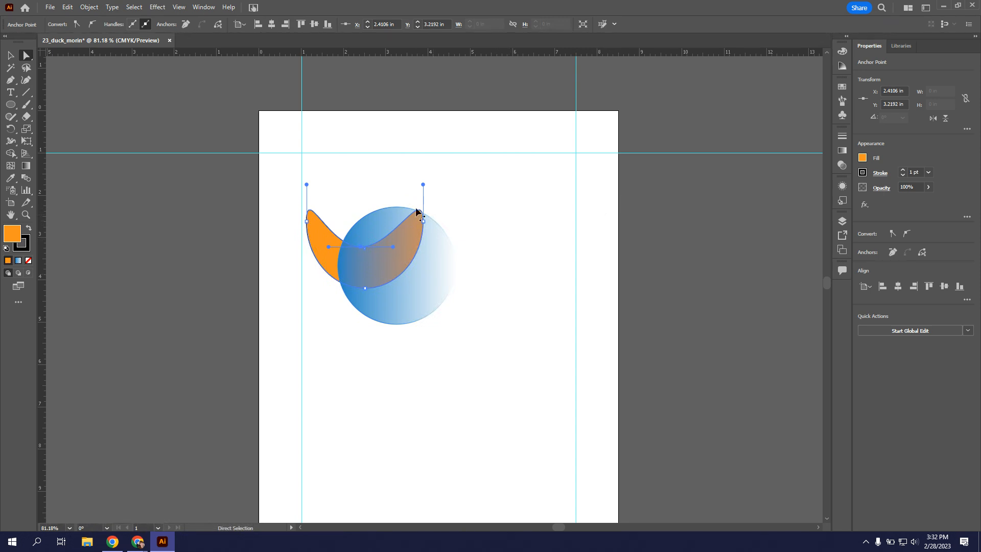
drag(361, 250, 396, 224)
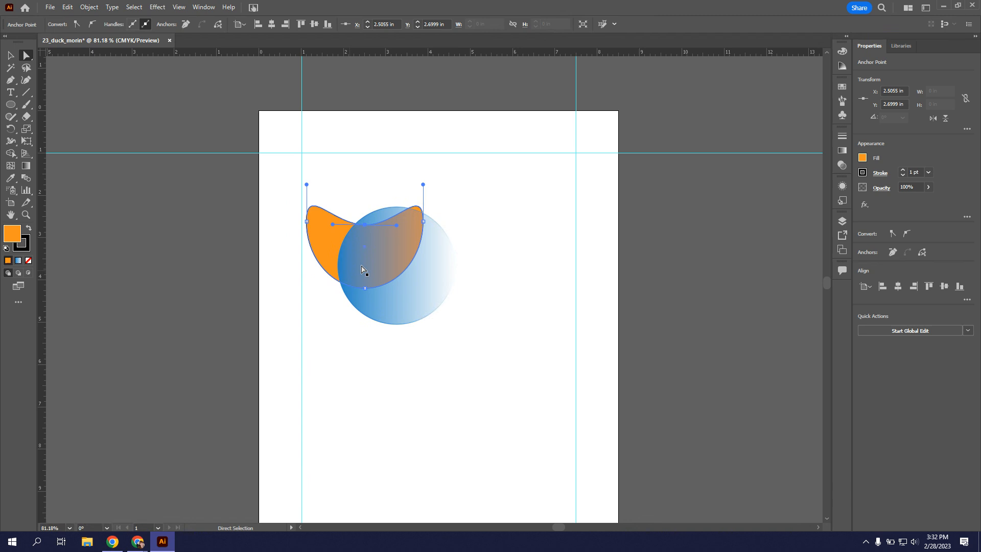
- Try reshaping the lower-left curve segment of the orange crescent directly, and undo the change
click(315, 271)
mouse_move(313, 272)
mouse_down()
mouse_move(326, 260)
mouse_move(319, 272)
mouse_up()
ctrl+click(320, 268)
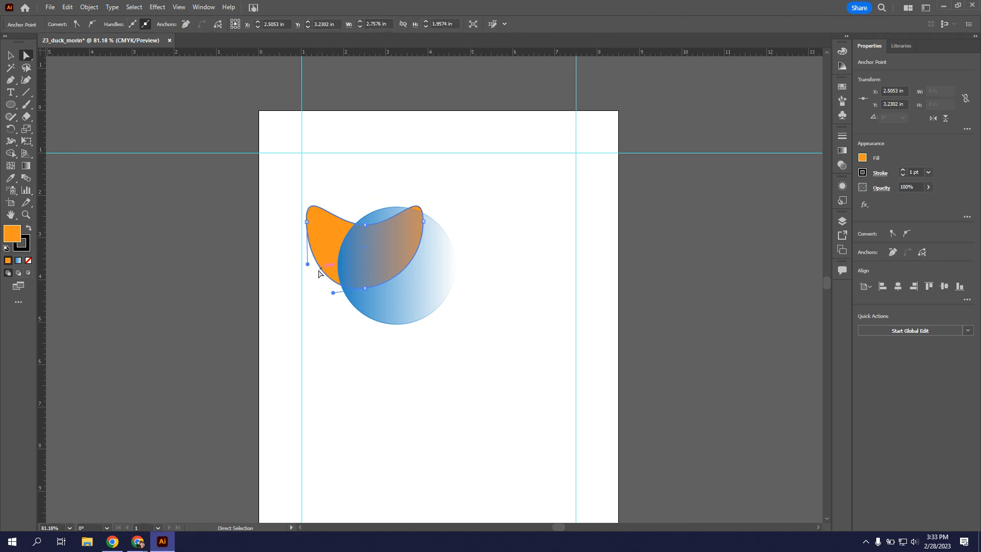
key(ctrl+z)
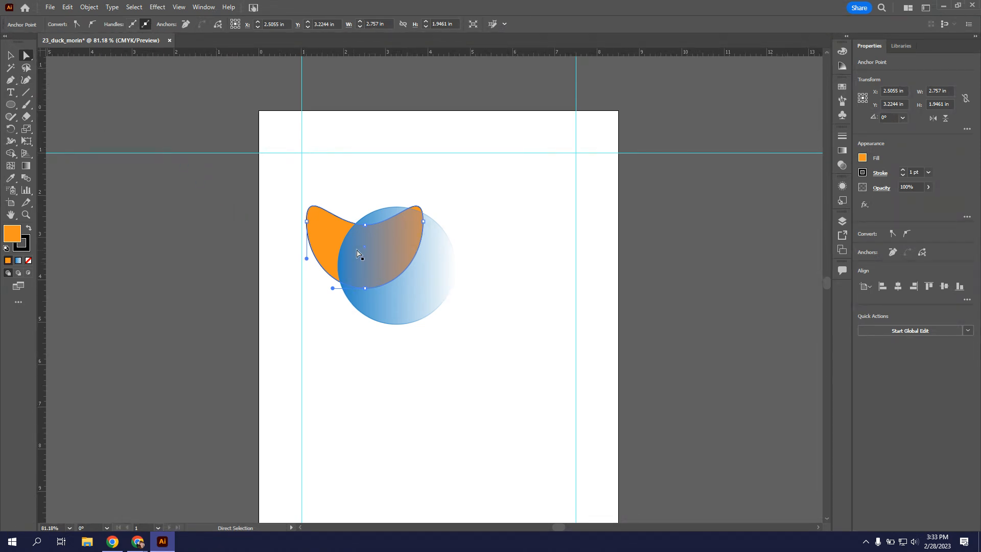
- Add one anchor point on the lower-left curve and one on the lower-right curve of the orange crescent
click(8, 84)
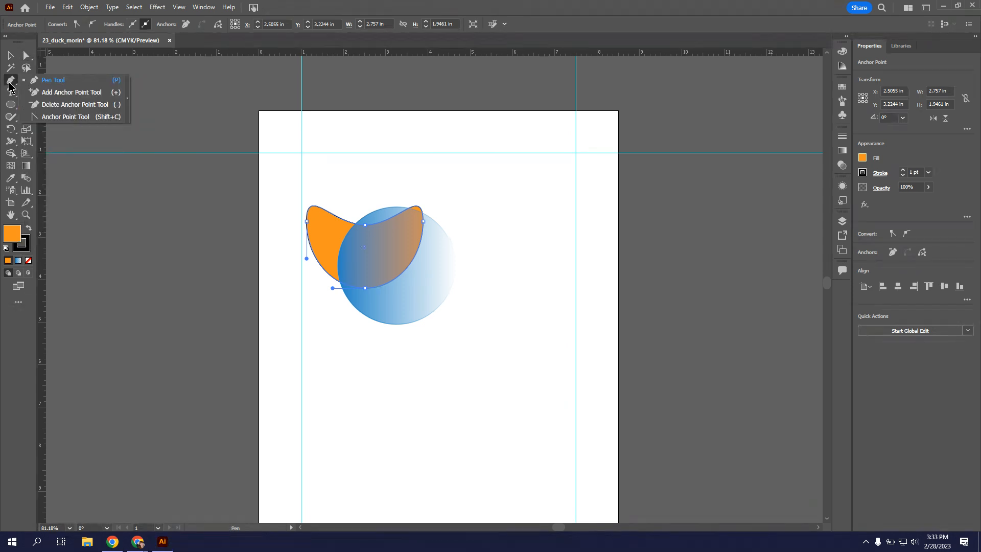
click(72, 94)
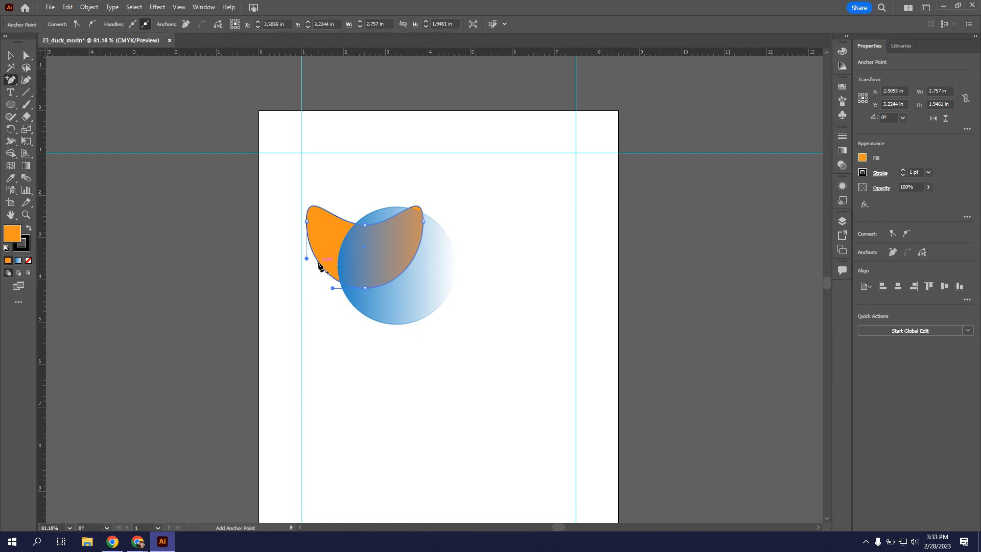
click(319, 264)
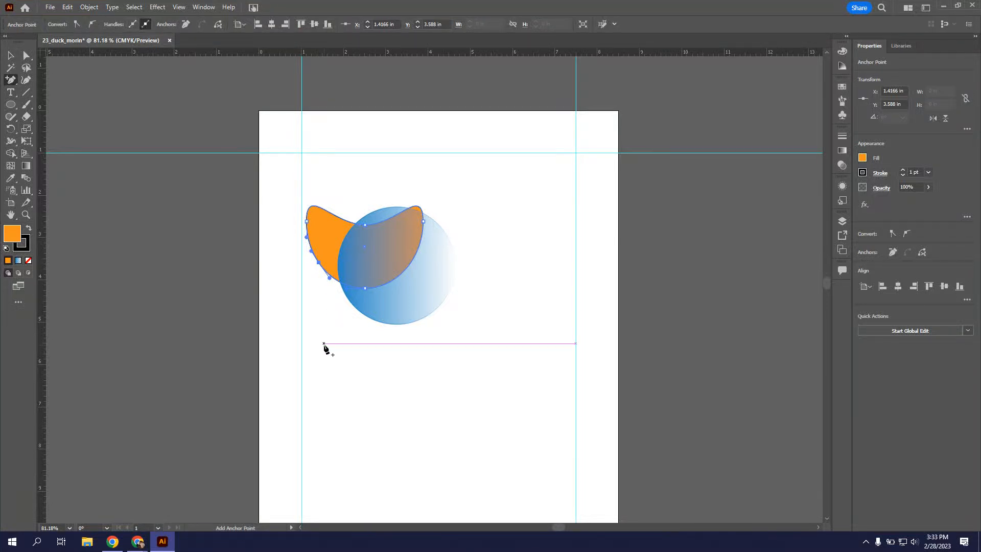
click(409, 266)
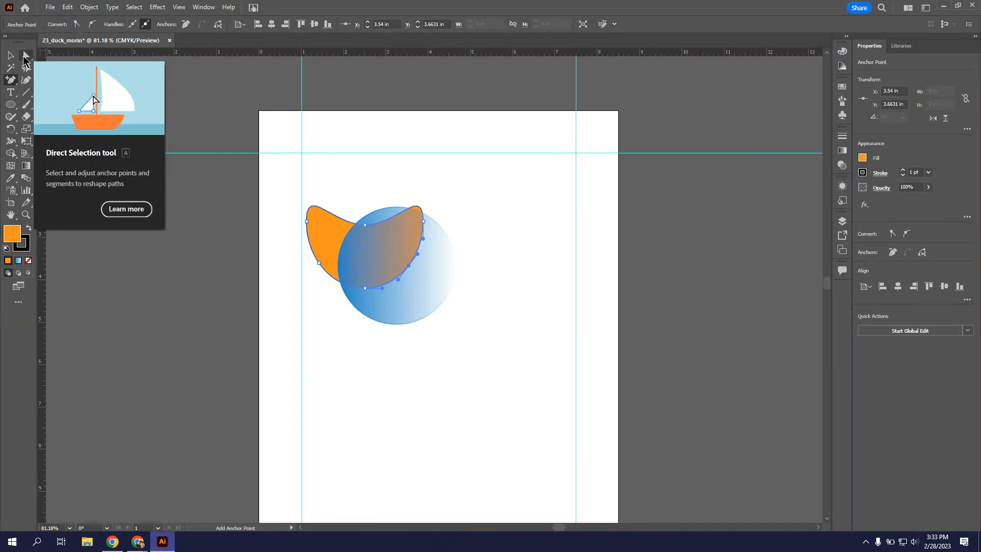
- Move the two added anchor points inward to about X 2.01 in and X 2.89 in, both at about Y 3.22 in
click(25, 57)
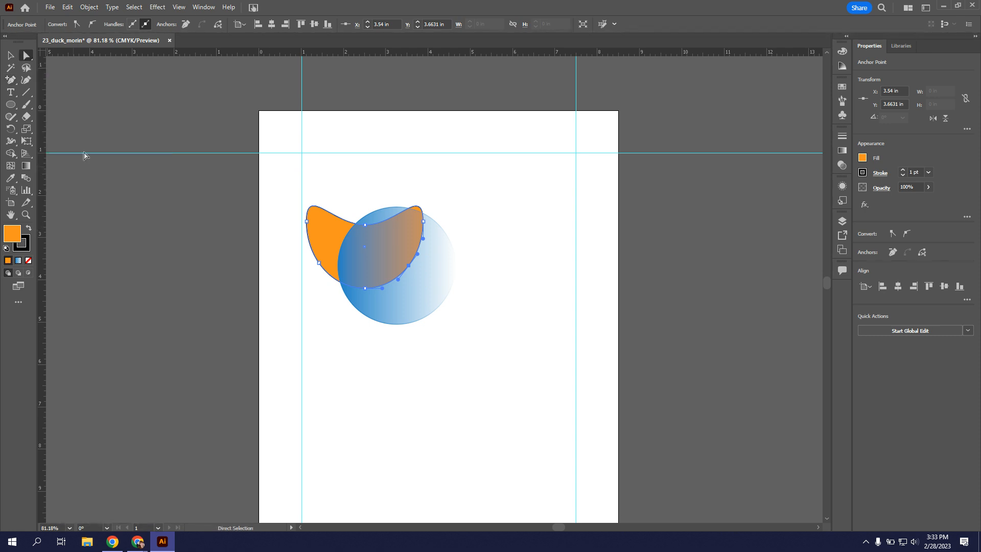
click(319, 263)
drag(319, 264, 344, 245)
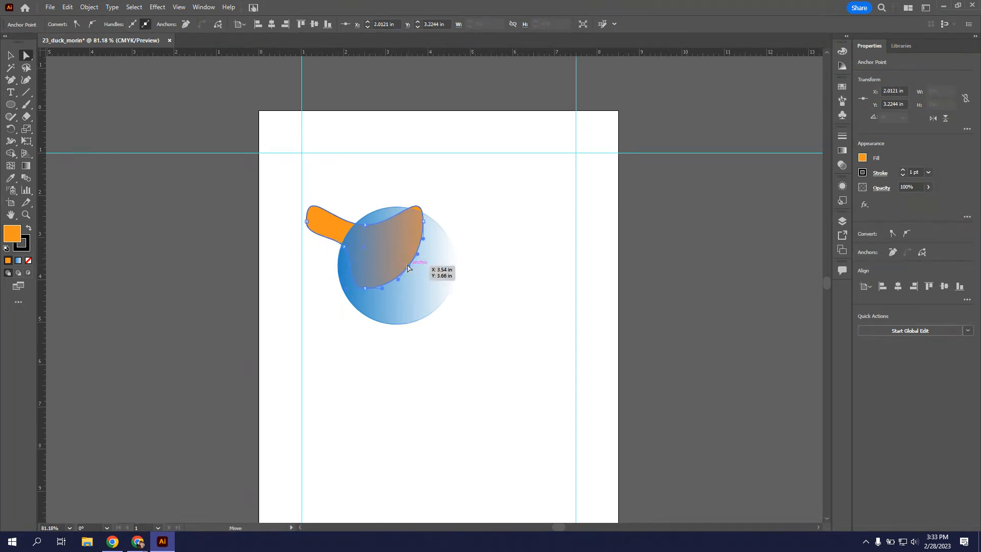
drag(407, 268, 380, 247)
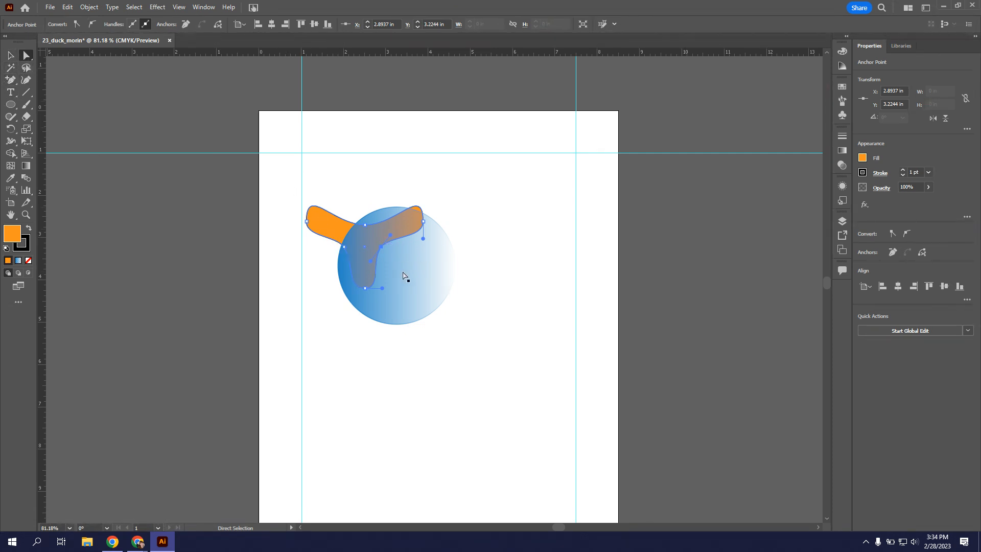
- Pull the lower handles of both inner anchor points outward to narrow the orange shape's bottom stem, and deselect the shape
drag(370, 261, 346, 290)
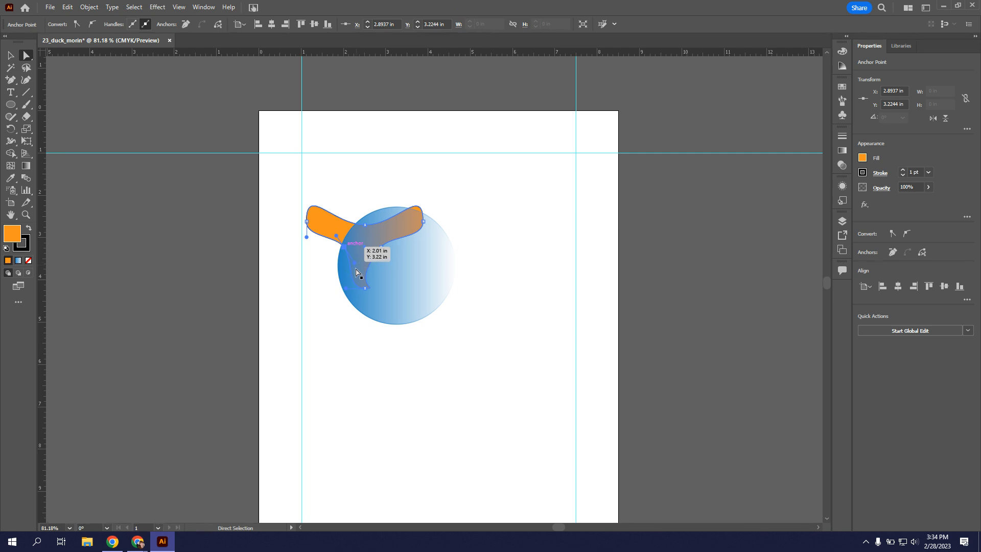
drag(354, 263, 380, 290)
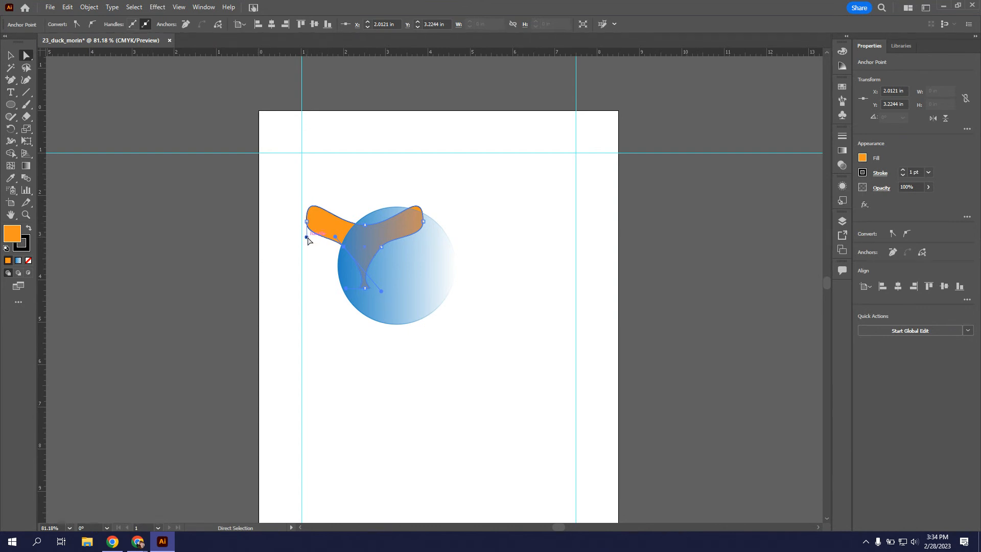
click(305, 259)
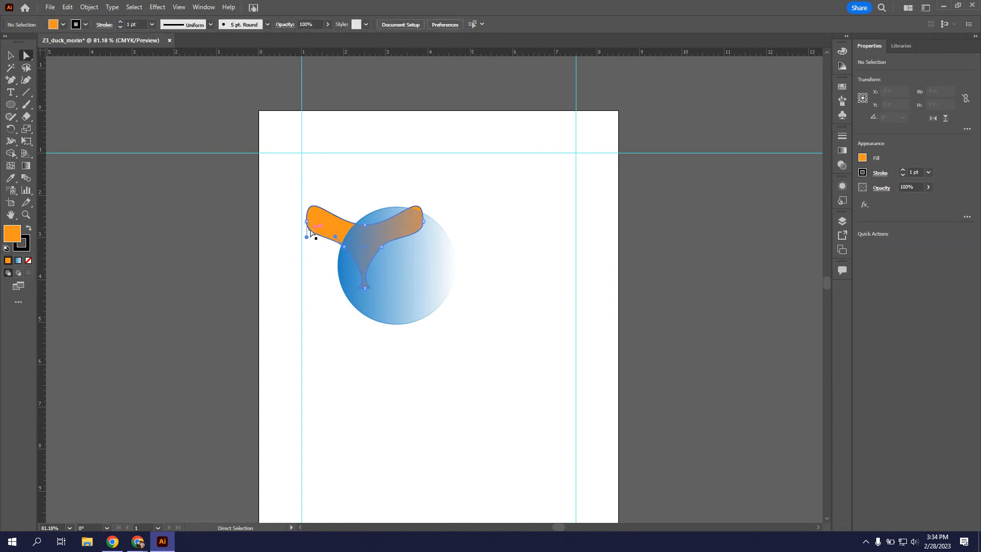
- Pull the lower handle of the orange shape's outer left anchor point far down to form a lobe, and move the blue circle below the shape
click(307, 236)
drag(306, 237, 306, 316)
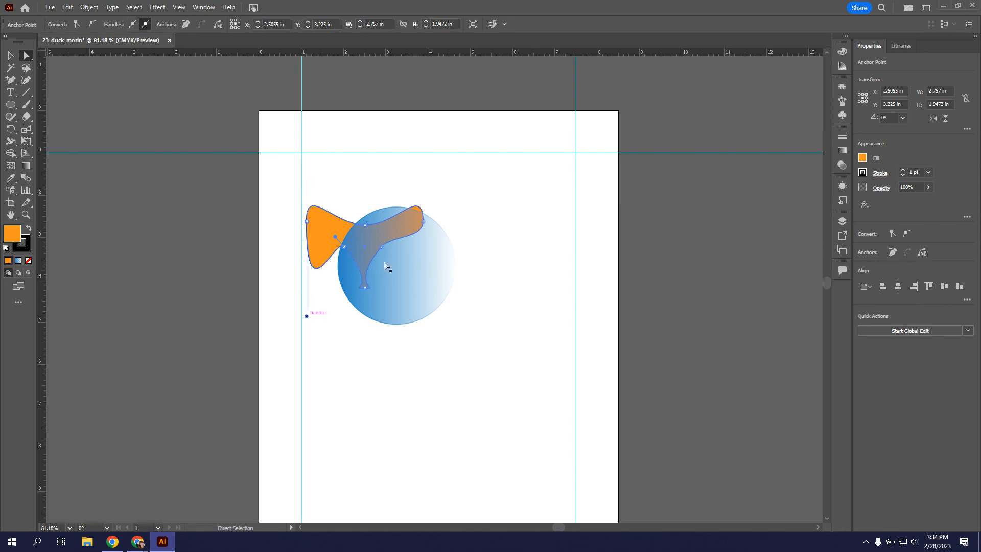
click(422, 219)
drag(423, 244, 393, 313)
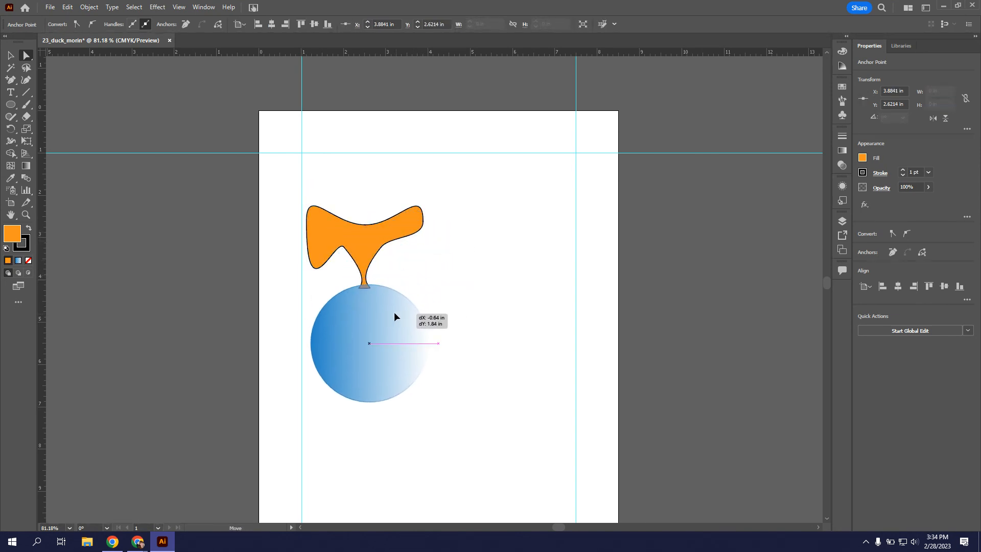
- Pull the lower handle of the orange shape's outer right anchor point far down to form a second lobe matching the left one
click(425, 231)
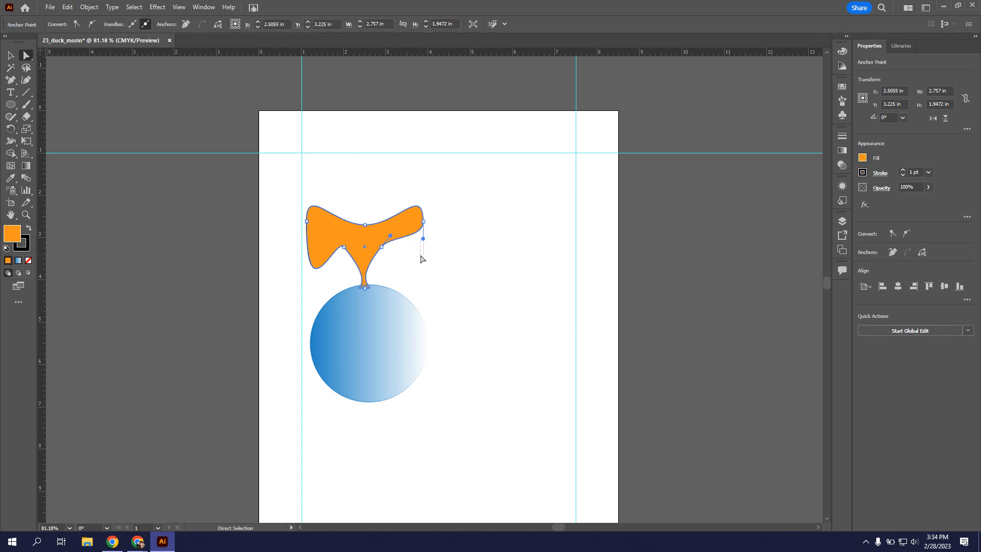
drag(421, 256, 420, 256)
click(411, 233)
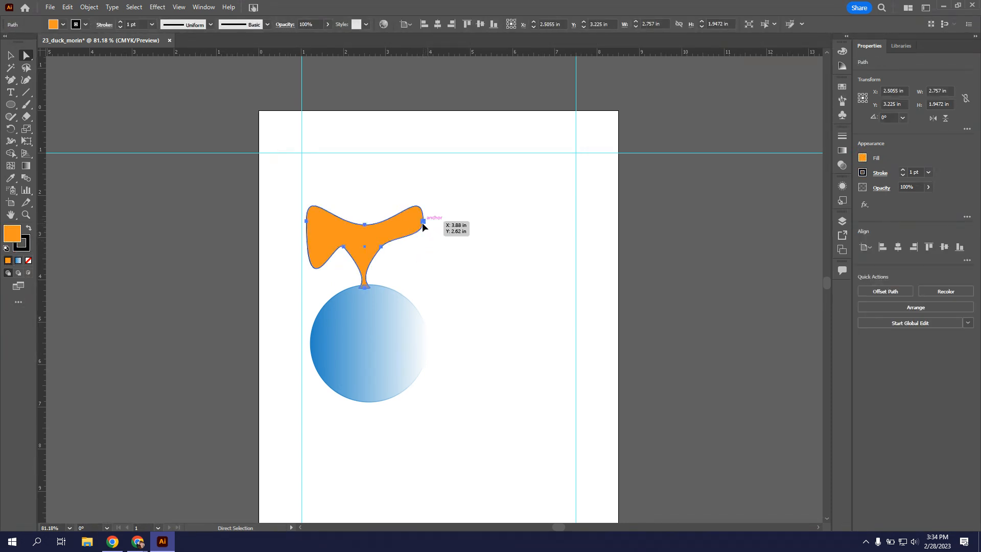
click(423, 221)
drag(422, 239, 418, 325)
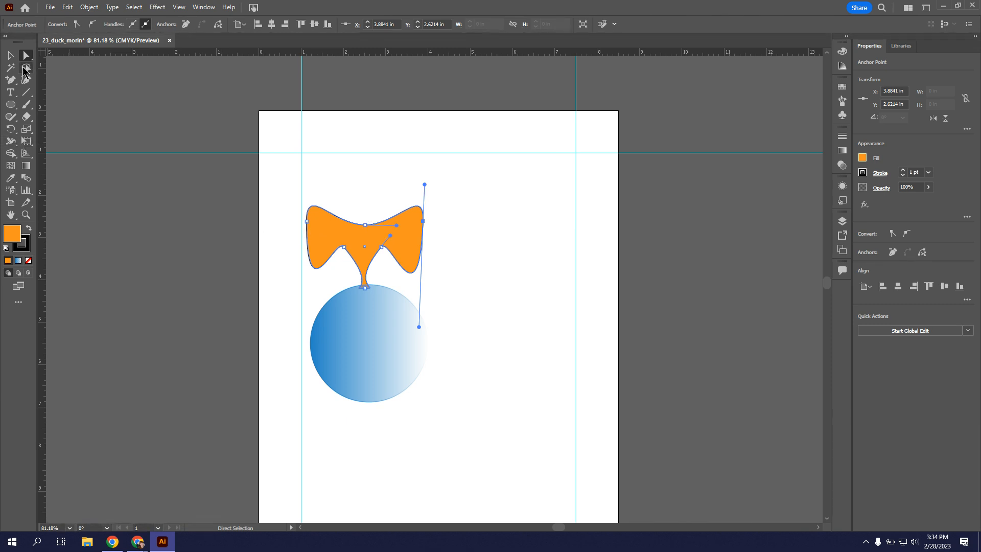
- Delete the outermost left and right anchor points of the orange shape with the Delete Anchor Point tool
click(12, 83)
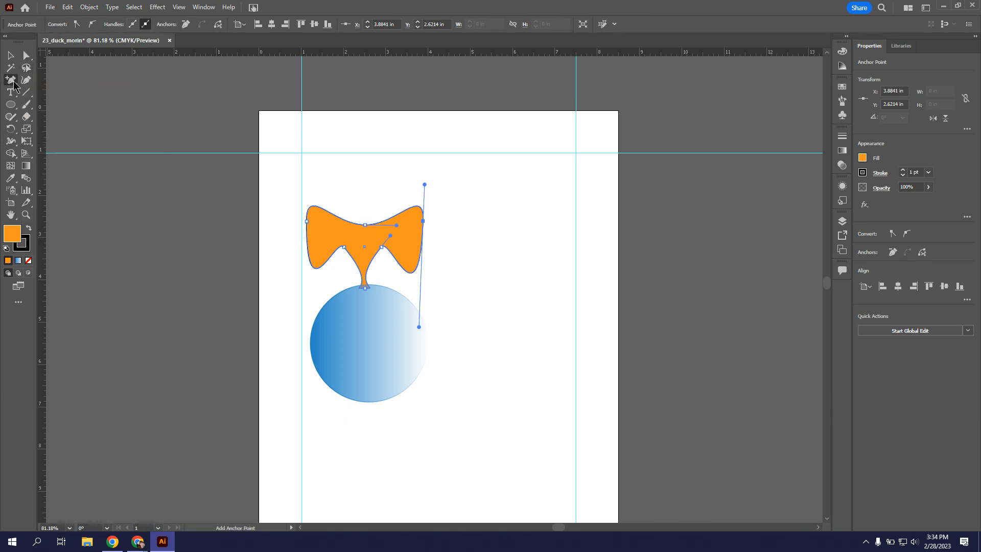
click(85, 105)
click(304, 222)
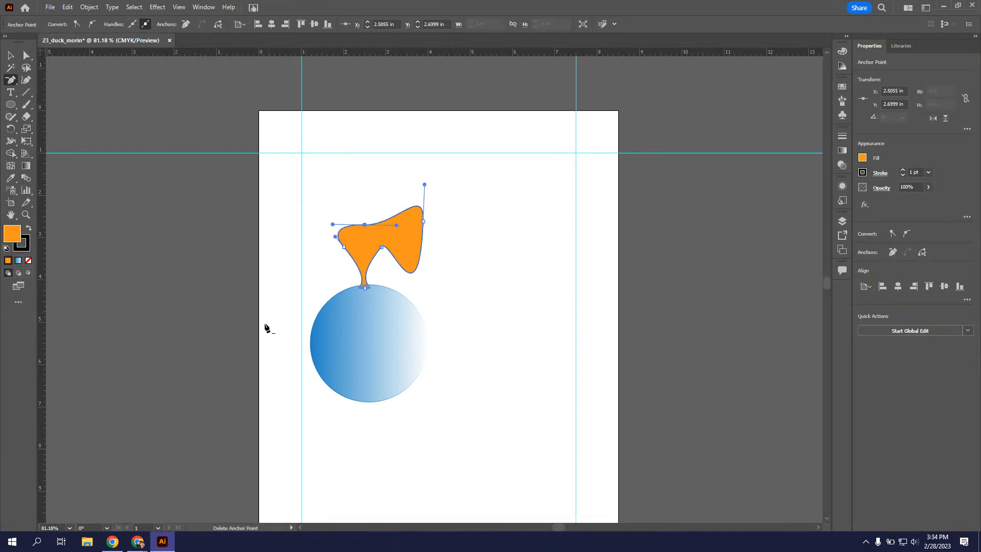
click(424, 223)
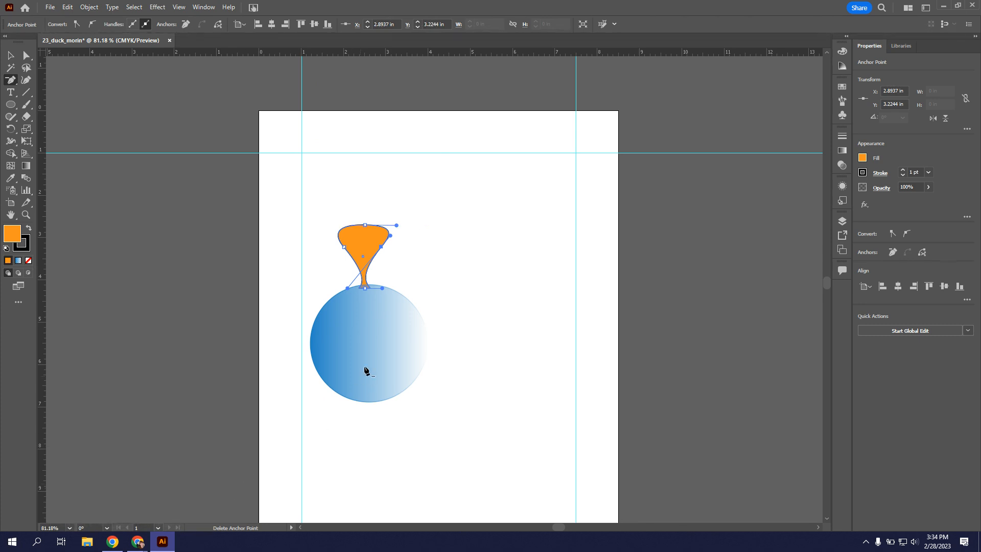
- Convert the orange shape's right inner anchor point to a corner, and pull new handles from it toward the upper left with the Anchor Point tool
click(12, 81)
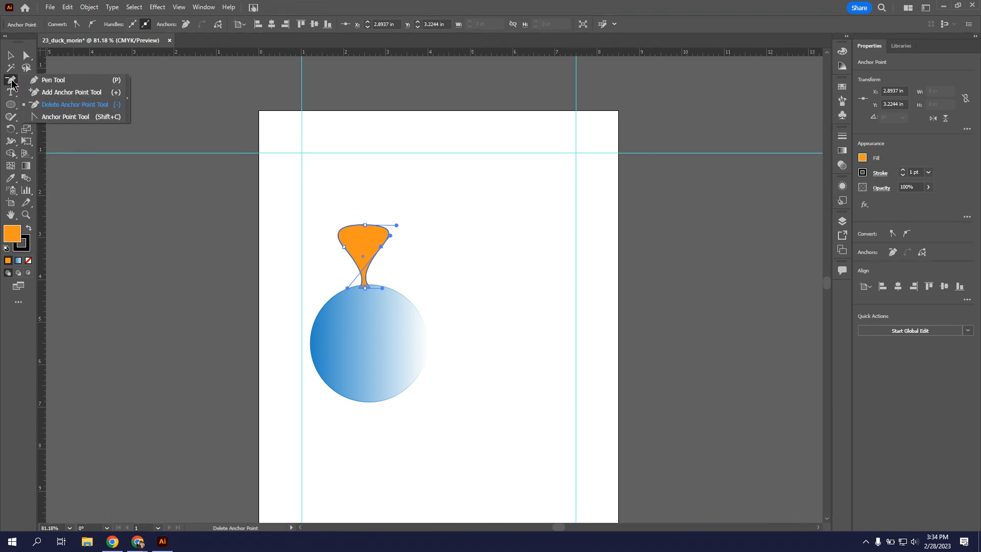
click(75, 117)
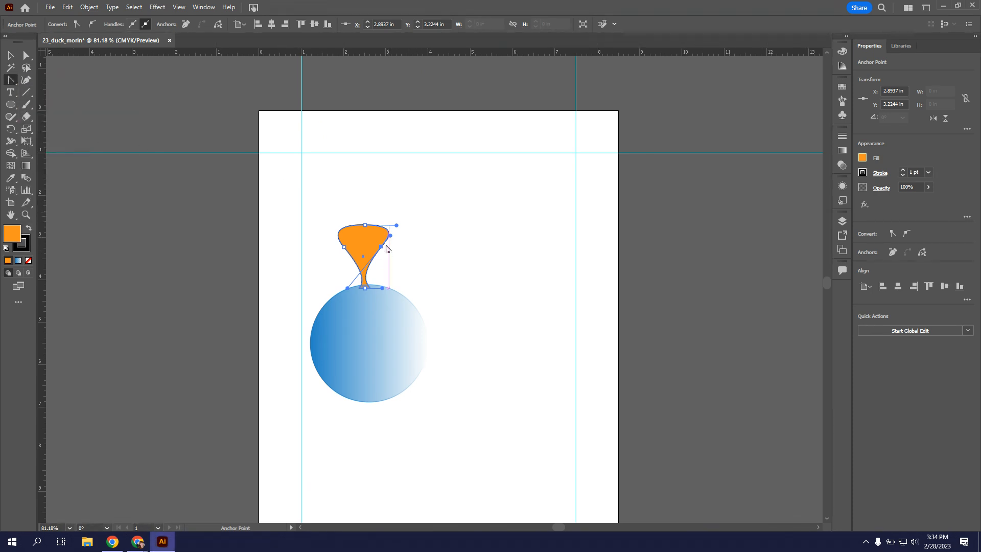
click(381, 247)
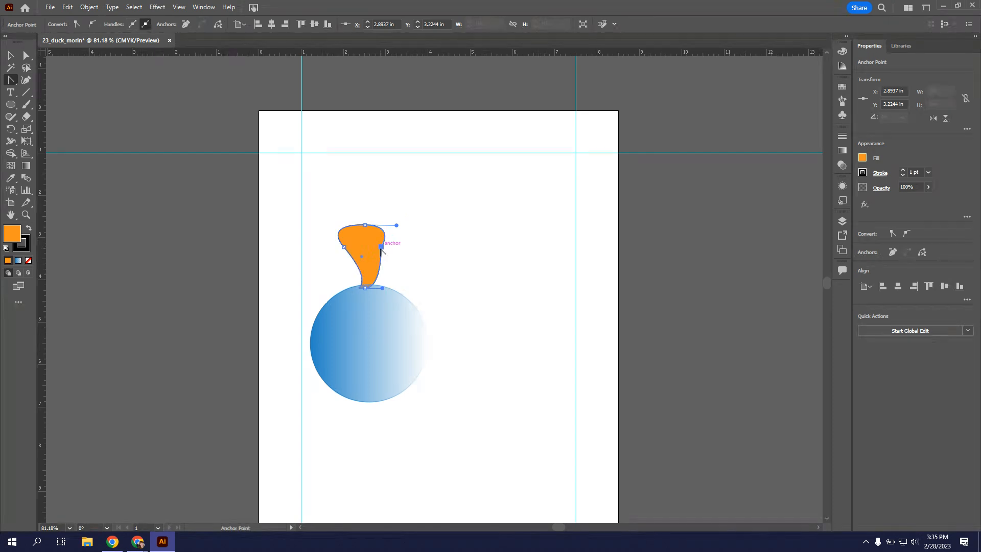
drag(381, 248, 348, 233)
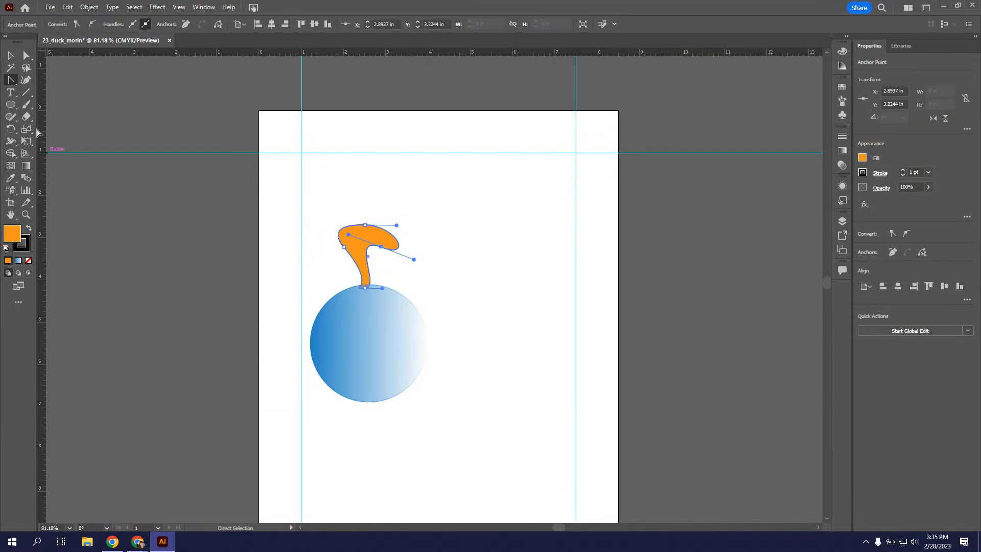
- Move the blue circle to about X 2.59 in, Y 2.50 in and the orange shape to about Y 4.27 in, overlapping the circle's bottom edge
click(12, 56)
drag(398, 348, 383, 261)
click(439, 367)
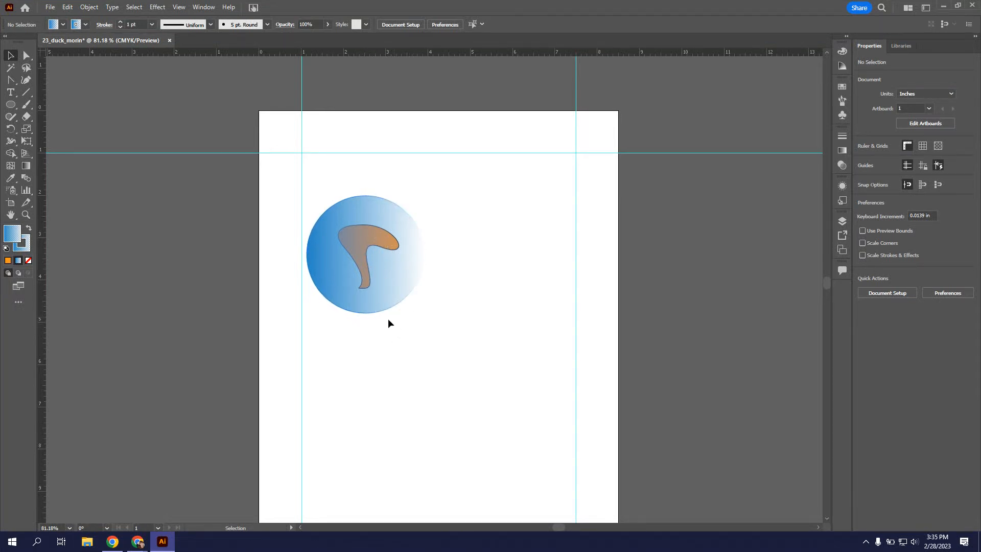
drag(386, 290, 388, 214)
drag(417, 295, 361, 235)
click(471, 439)
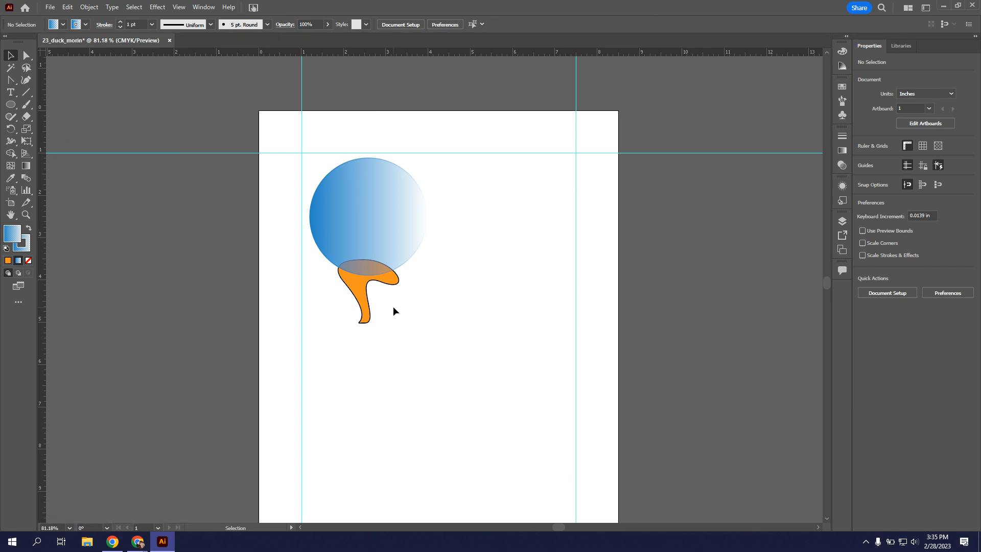
- Add a new layer, draw an orange circle about 2.37 in wide on it, undo the circle and delete the layer
click(843, 223)
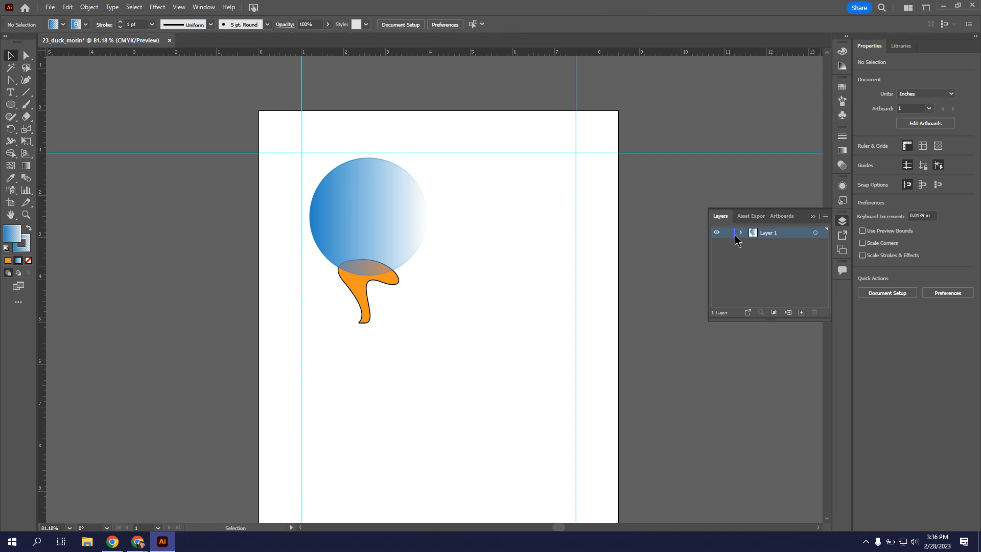
click(379, 284)
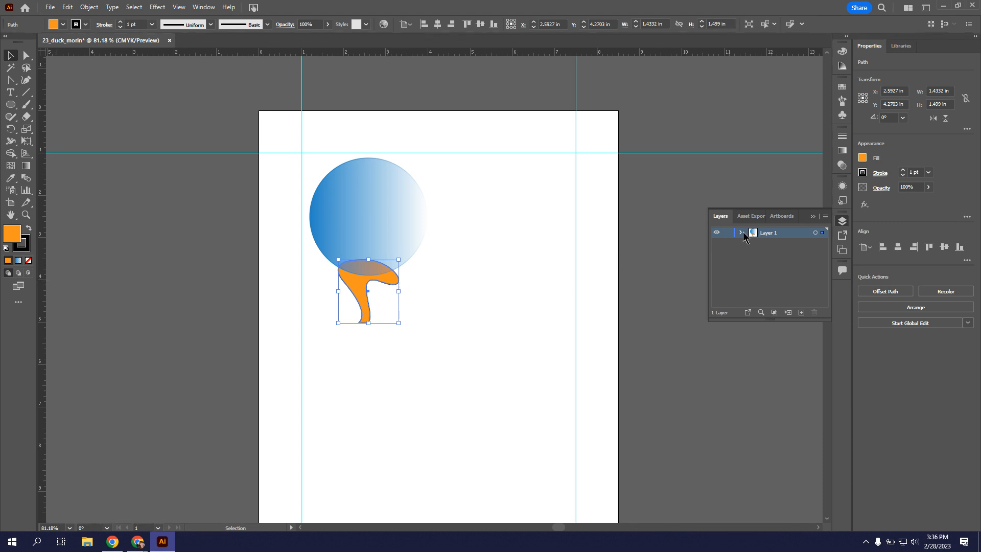
click(800, 314)
click(10, 104)
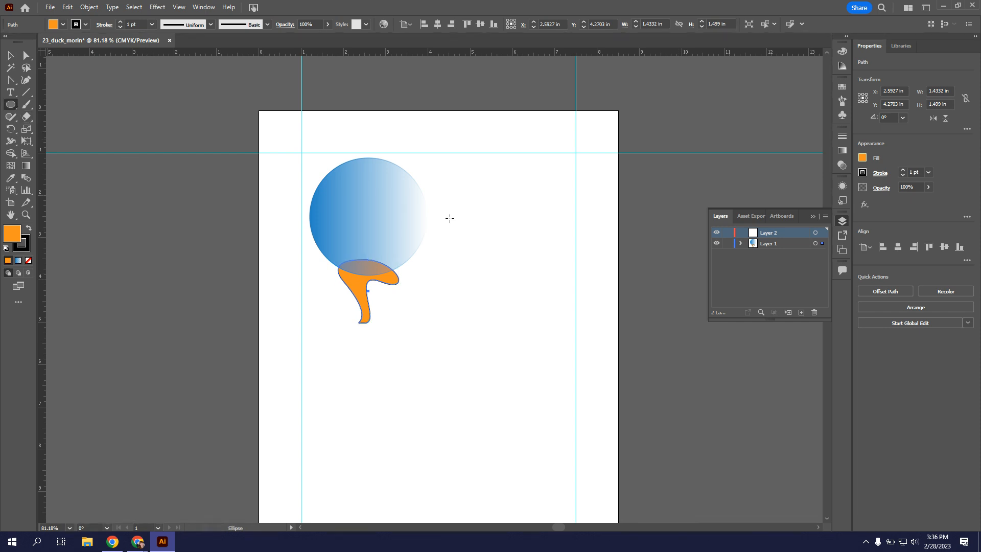
drag(471, 208, 371, 307)
key(ctrl+z)
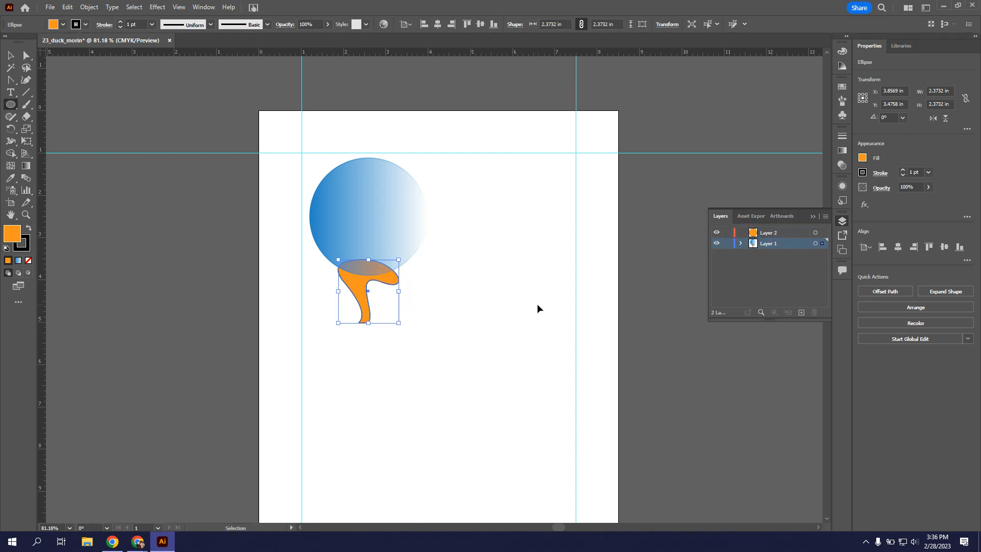
drag(800, 234, 814, 312)
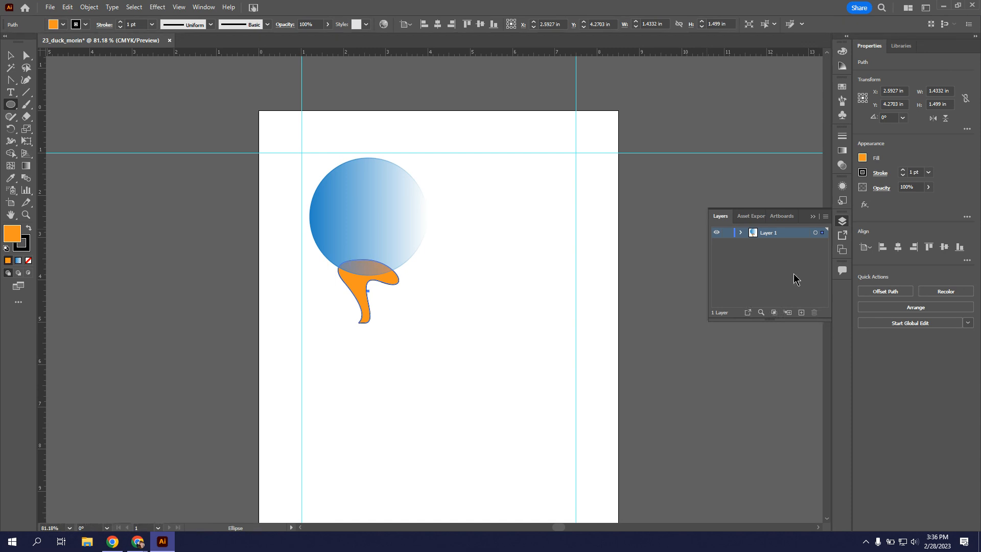
- Hide and show Layer 1, and lock and unlock it
click(717, 234)
click(718, 234)
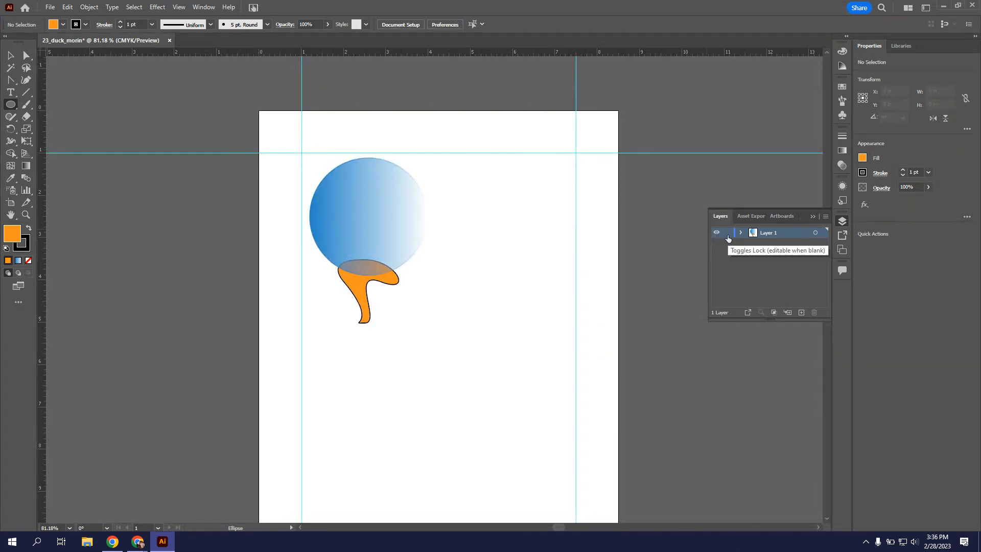
click(728, 234)
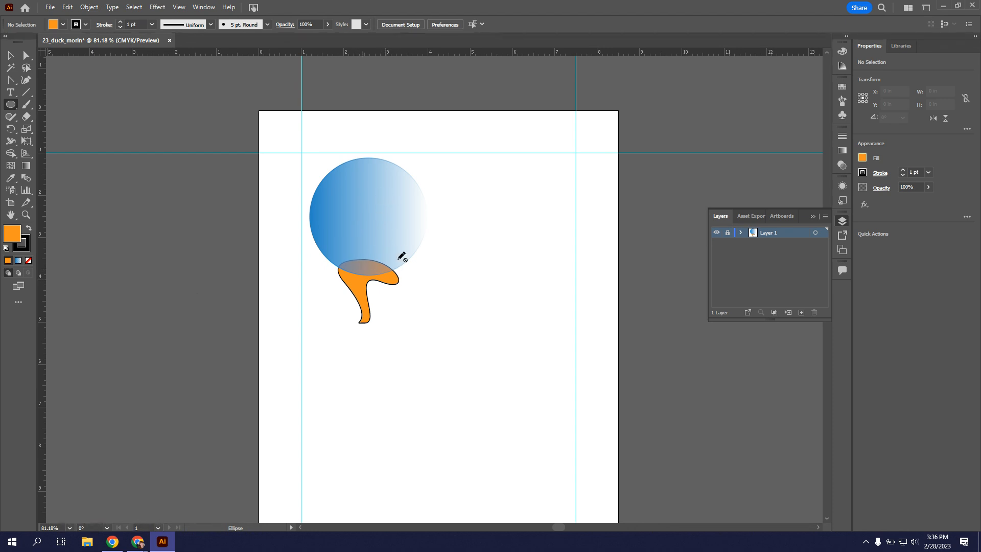
click(728, 233)
- Expand Layer 1 to list its objects and stack the blue ellipse beneath the orange path
click(741, 233)
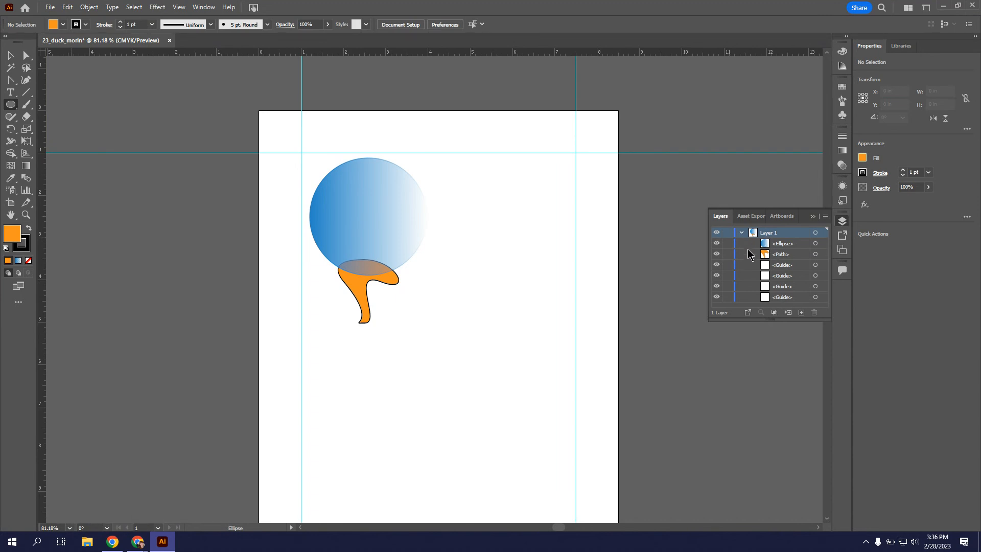
click(815, 244)
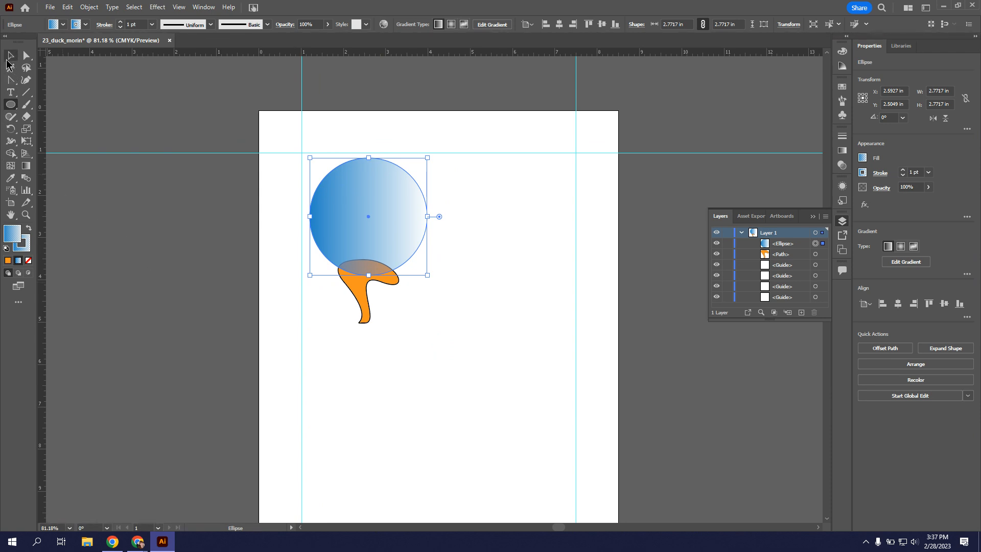
click(9, 56)
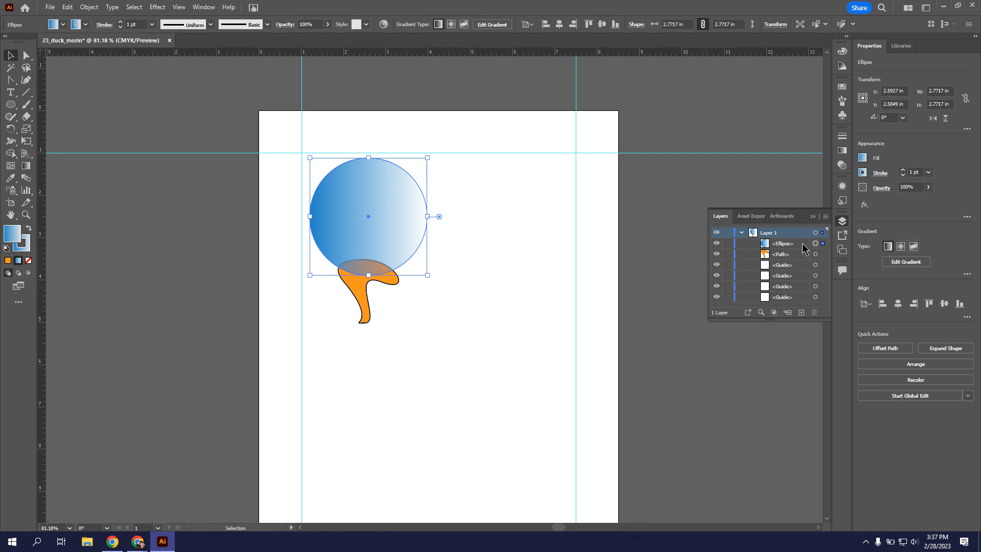
drag(801, 248, 800, 265)
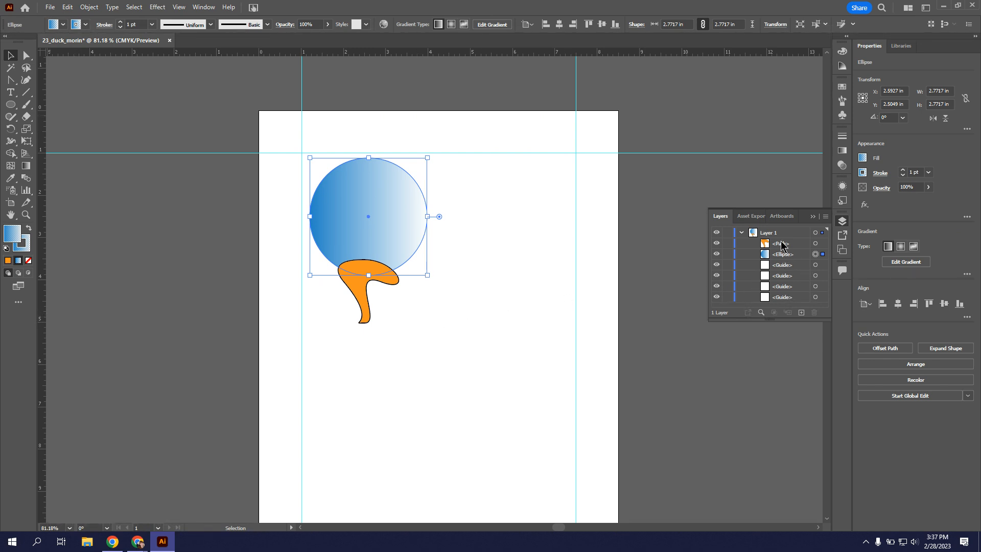
- Move the orange shape onto the blue circle at about X 2.71 in, Y 2.63 in, and stack it beneath the ellipse in Layer 1
drag(362, 294, 367, 226)
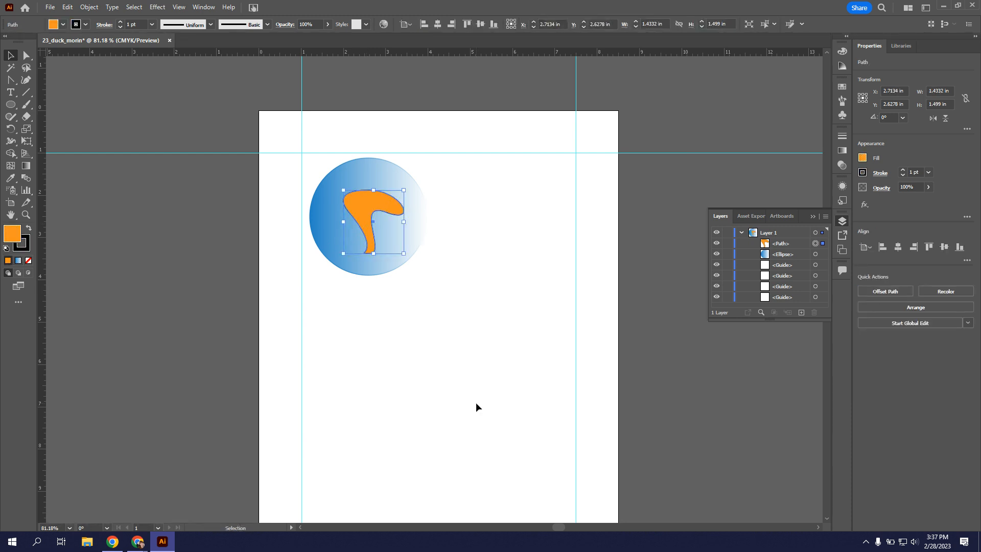
drag(802, 246, 802, 261)
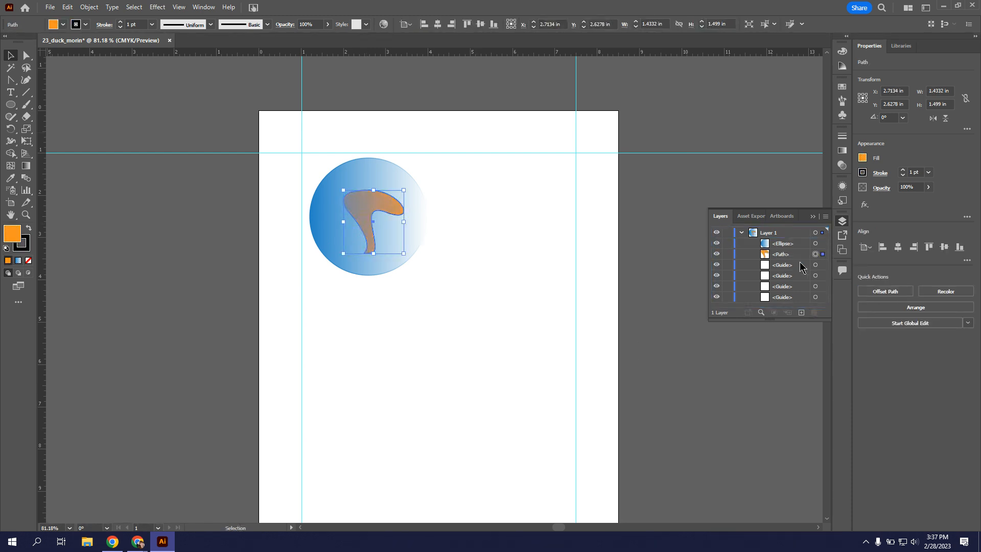
click(531, 383)
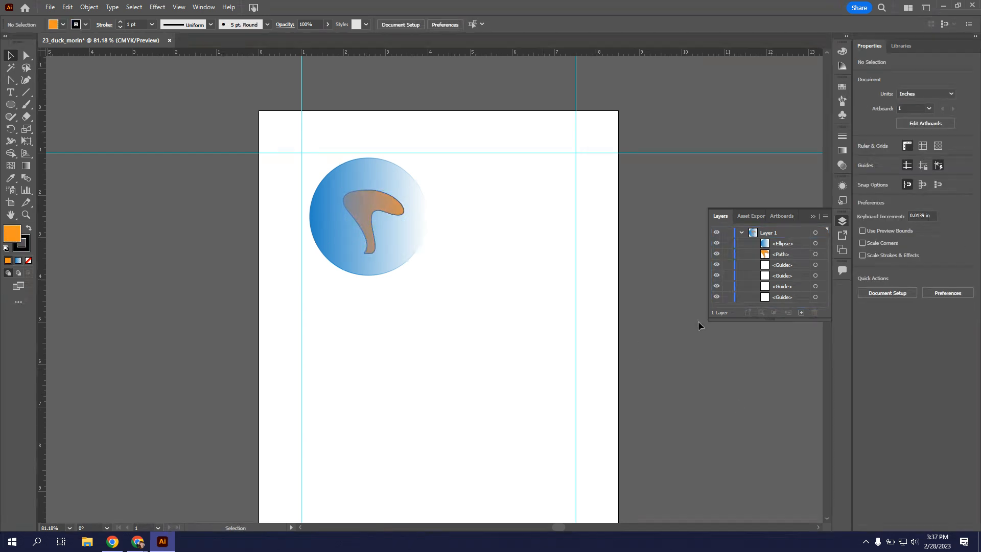
click(842, 221)
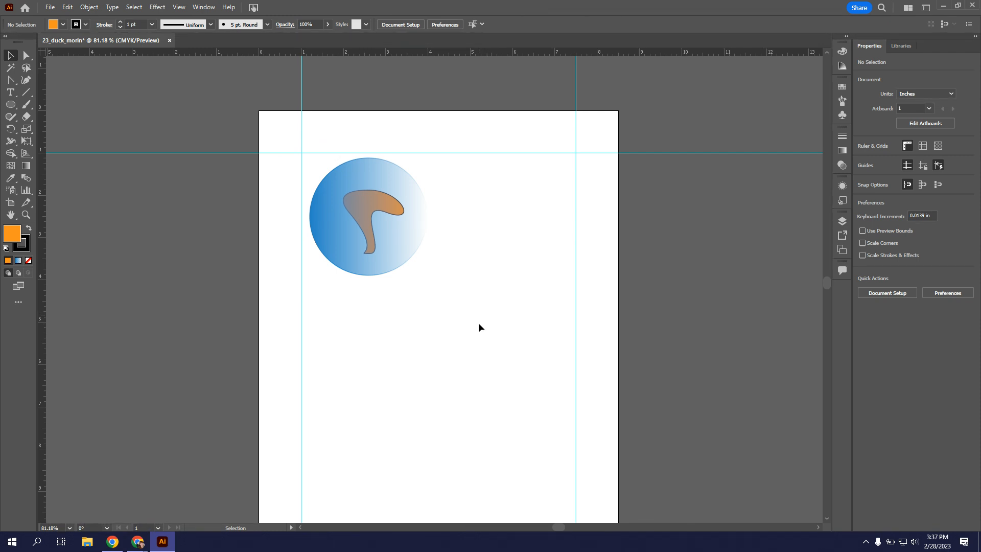
- Select the orange path beneath the blue circle, set its stroke weight to 10 pt and apply the elliptical width profile tapered at both ends
click(402, 210)
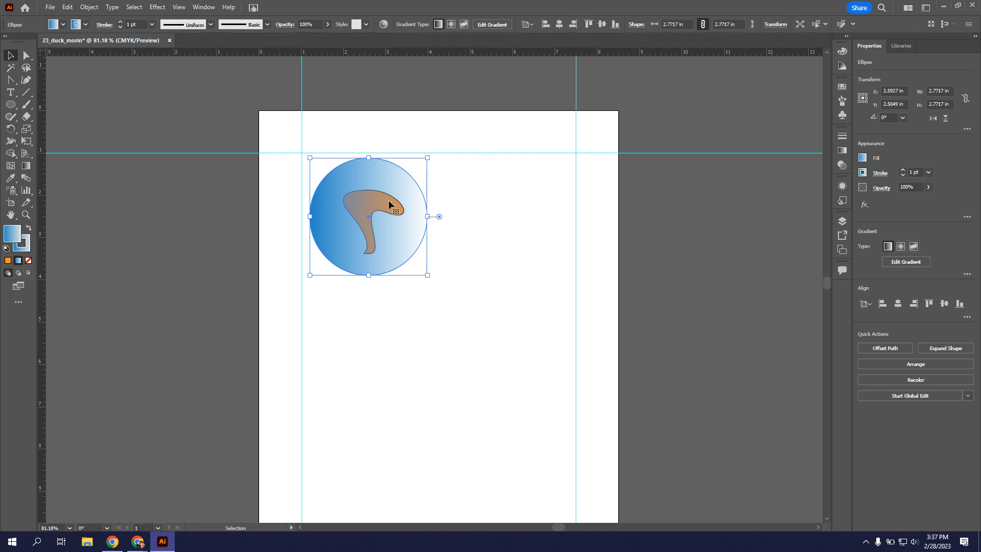
click(842, 222)
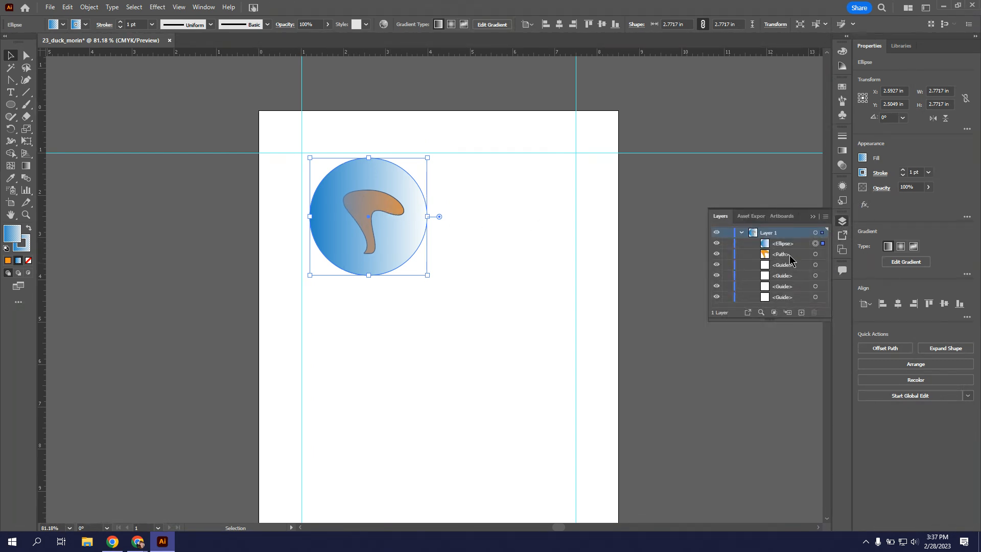
click(815, 254)
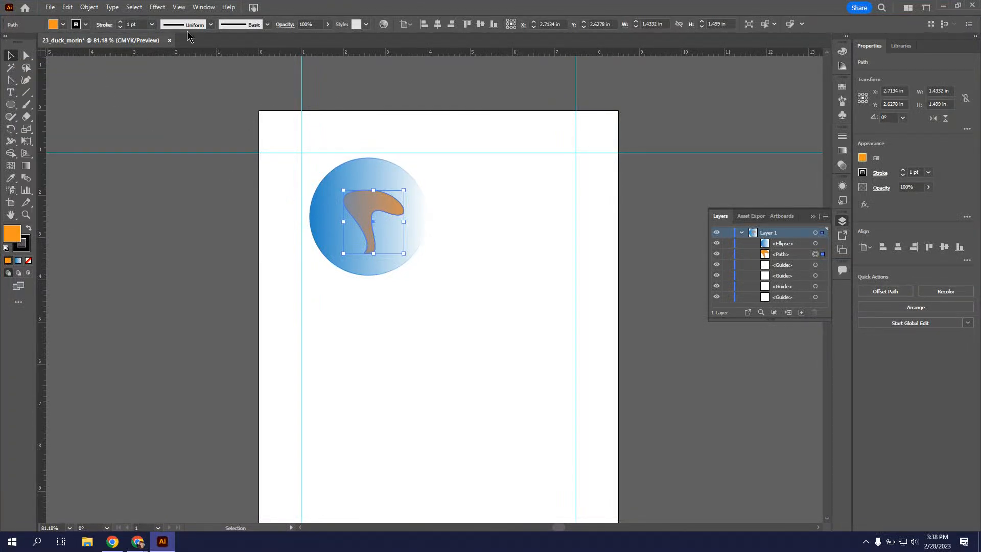
click(121, 23)
click(121, 23)
click(121, 23)
click(121, 23)
click(121, 23)
click(121, 23)
click(121, 23)
click(121, 23)
click(120, 22)
click(120, 23)
click(120, 22)
click(120, 22)
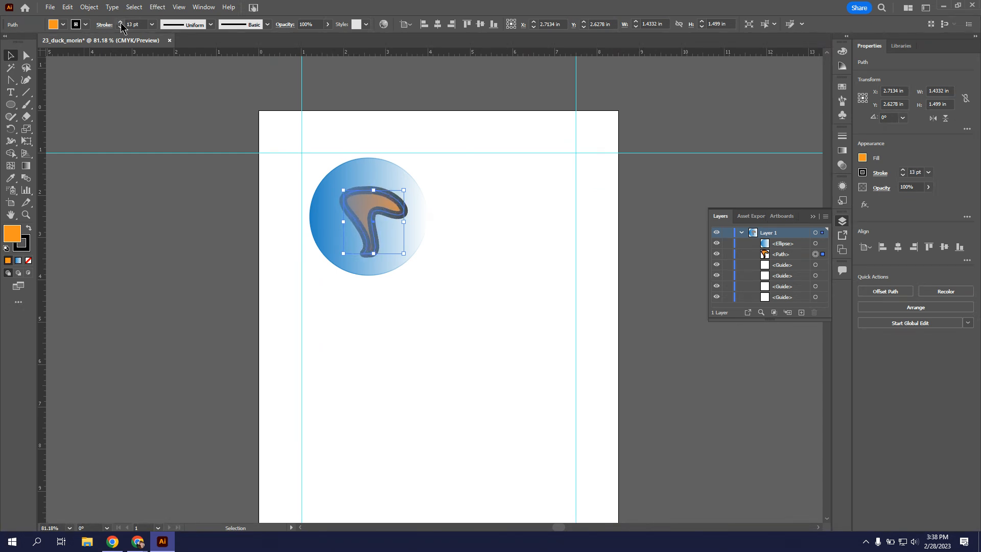
click(120, 27)
click(120, 27)
click(120, 27)
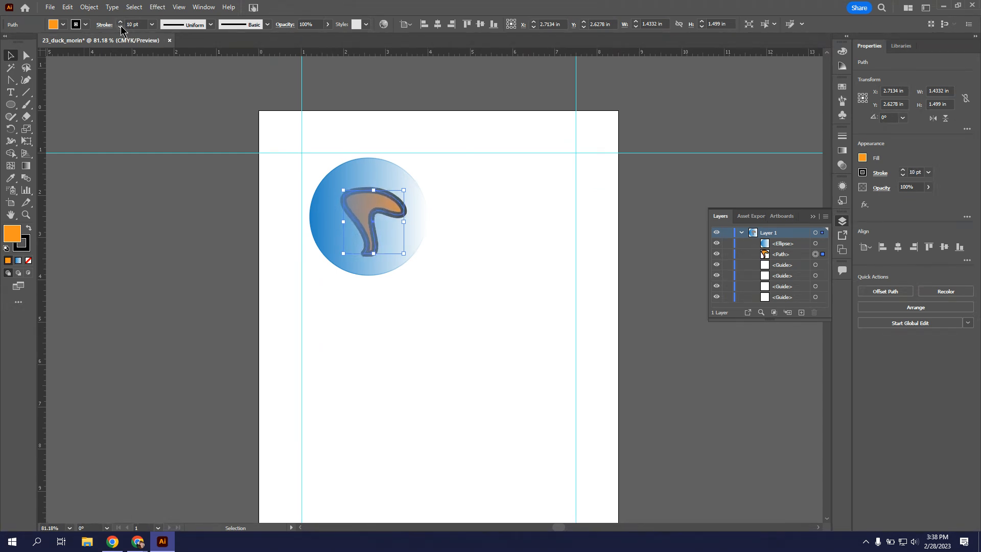
click(211, 25)
click(192, 58)
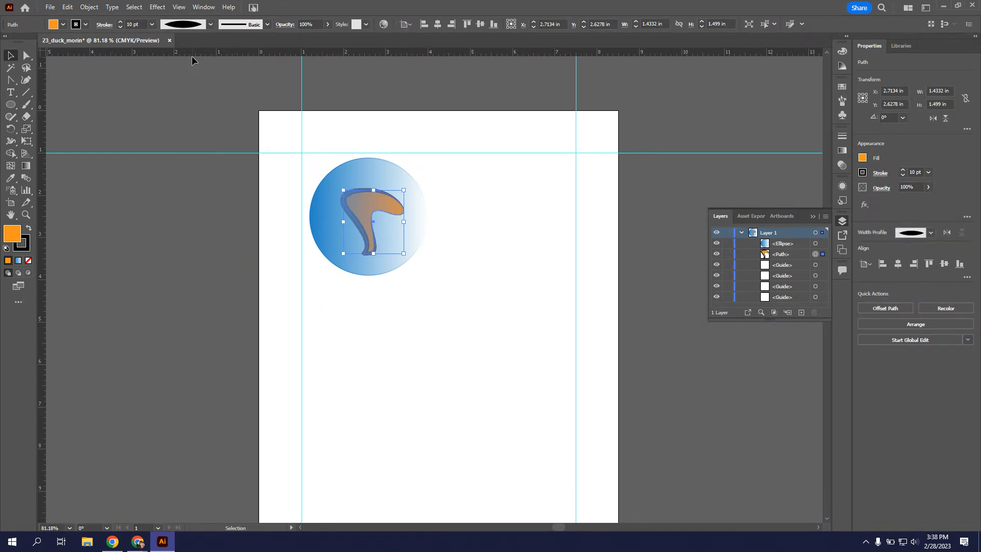
- Try the wedge-shaped and blunt-ended width profiles on the orange path's stroke, and set its profile to Uniform
click(211, 25)
click(192, 105)
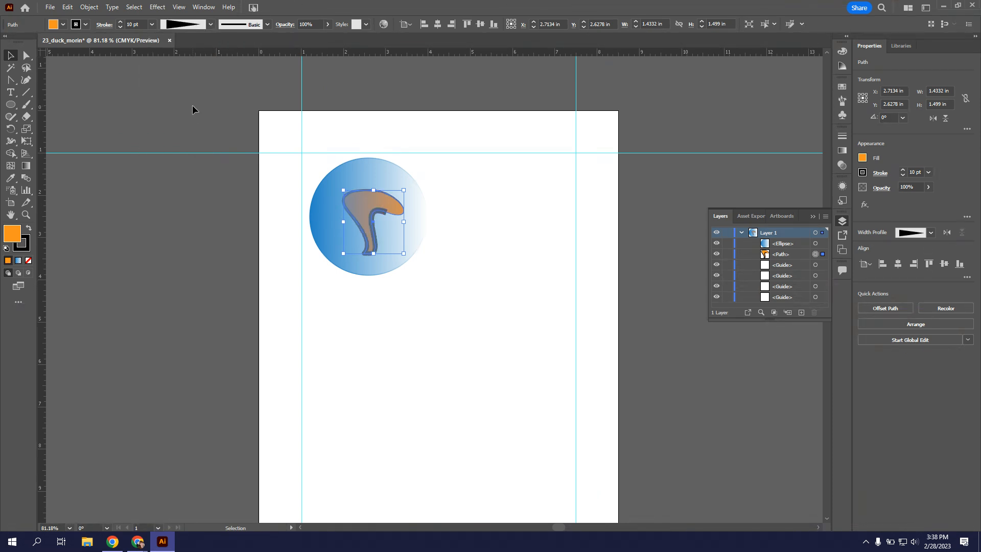
click(208, 25)
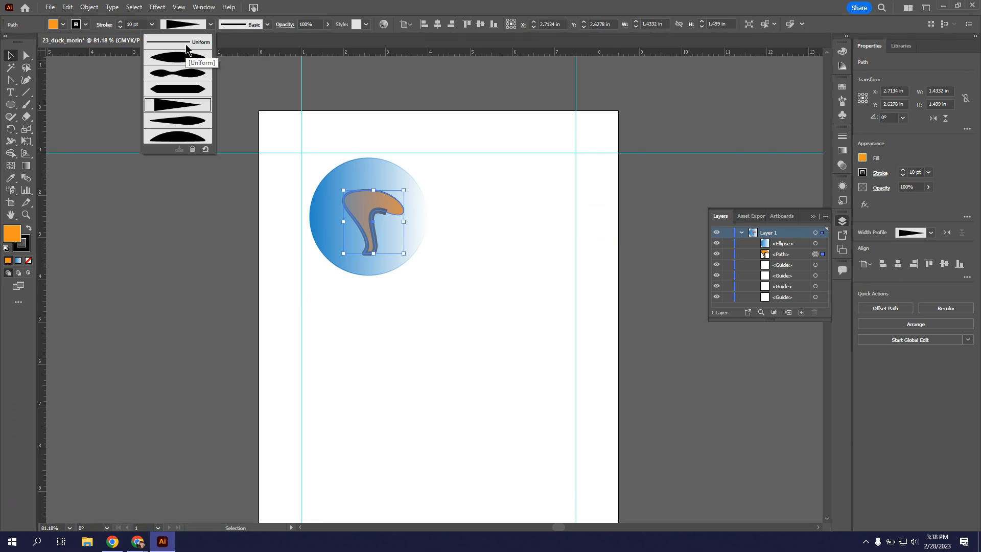
click(184, 89)
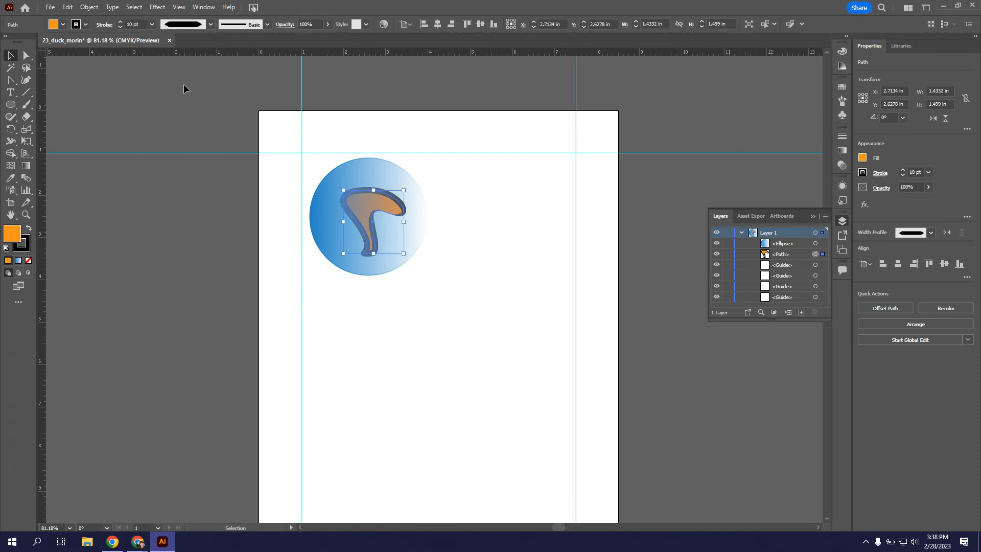
click(211, 26)
click(199, 54)
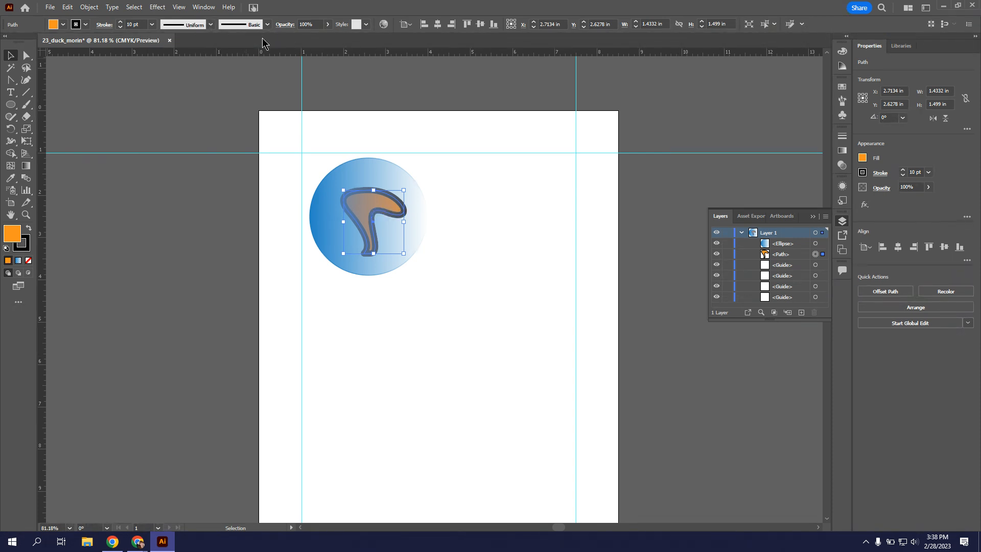
- Try the rough charcoal-like, orange ornamental, denim seam and 6.00 bristle brushes on the orange path's stroke
click(267, 24)
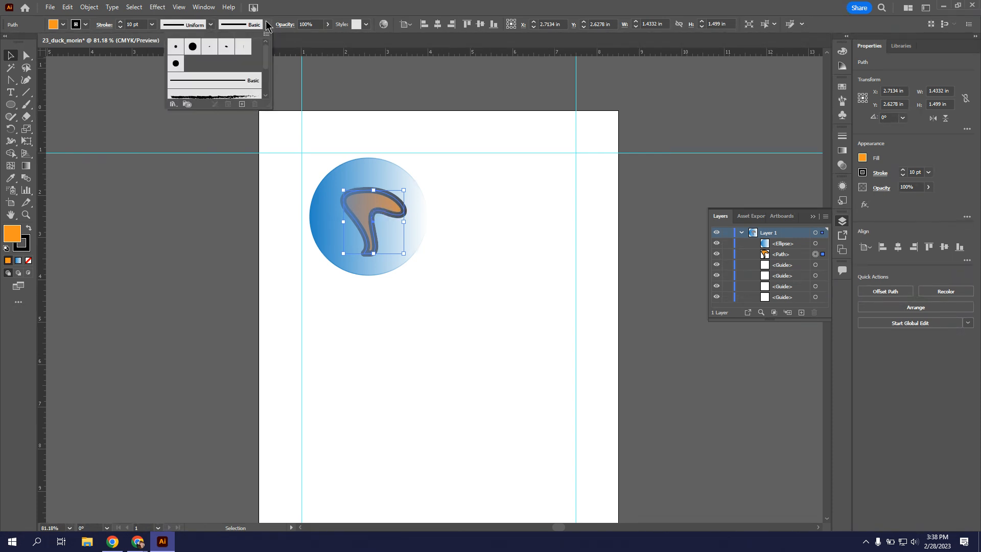
scroll(227, 64, down, 2)
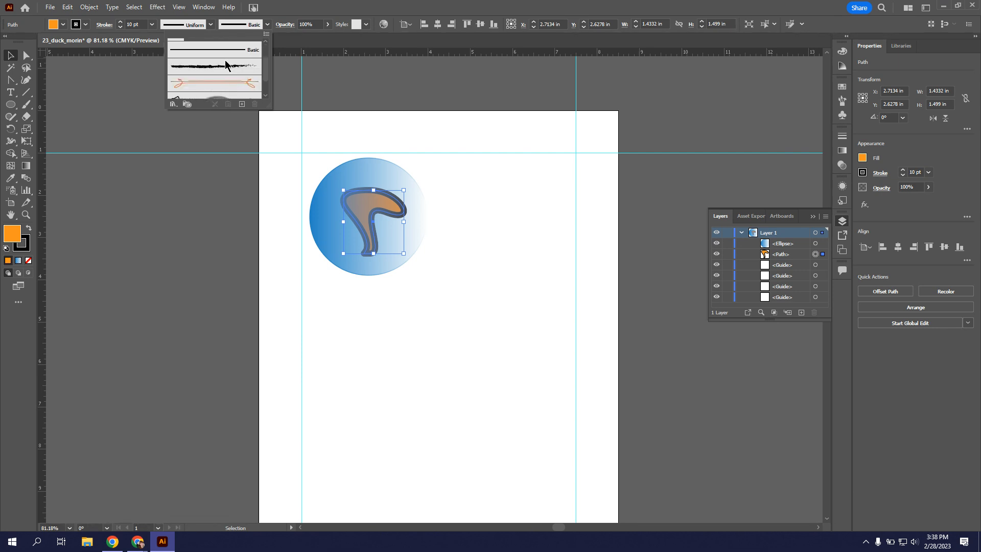
click(225, 66)
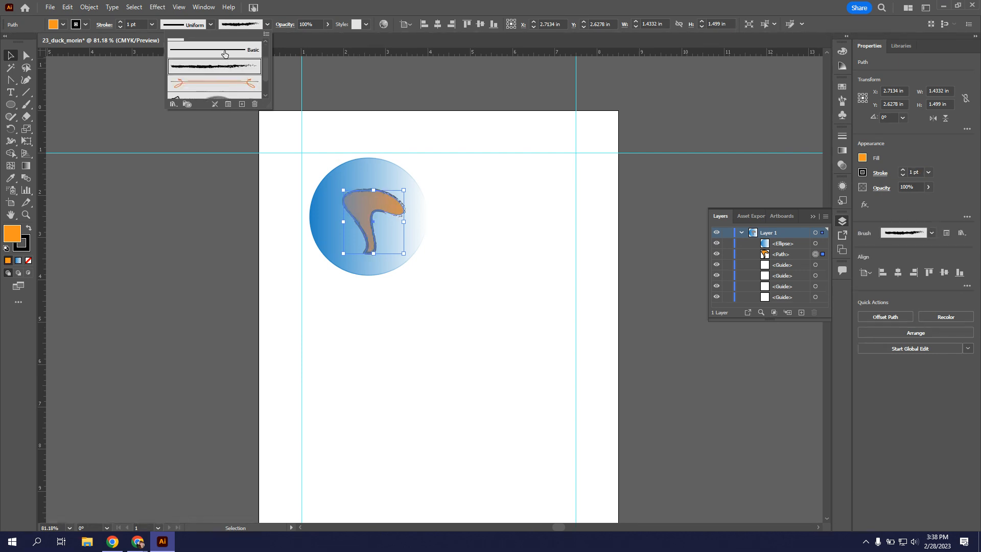
click(227, 88)
scroll(227, 90, down, 1)
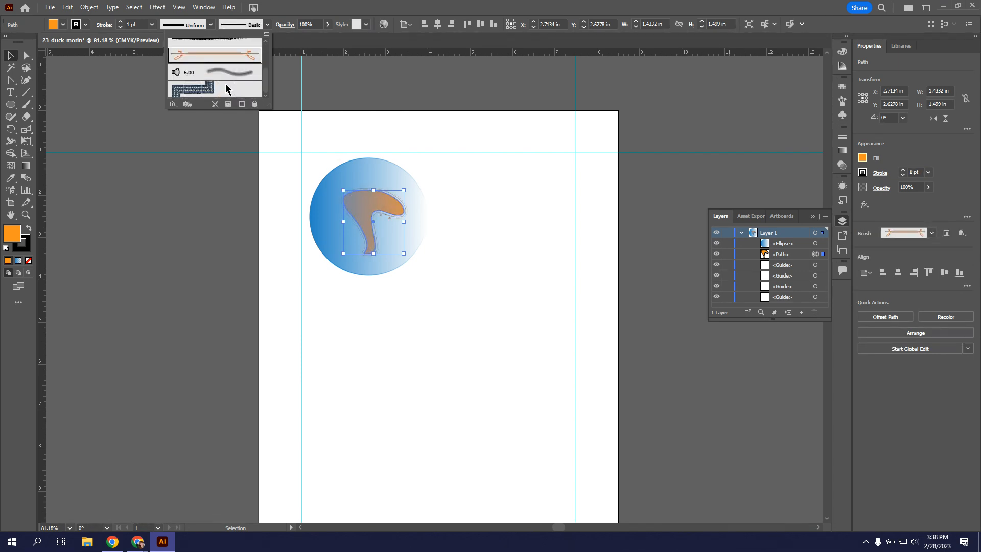
click(225, 88)
click(222, 73)
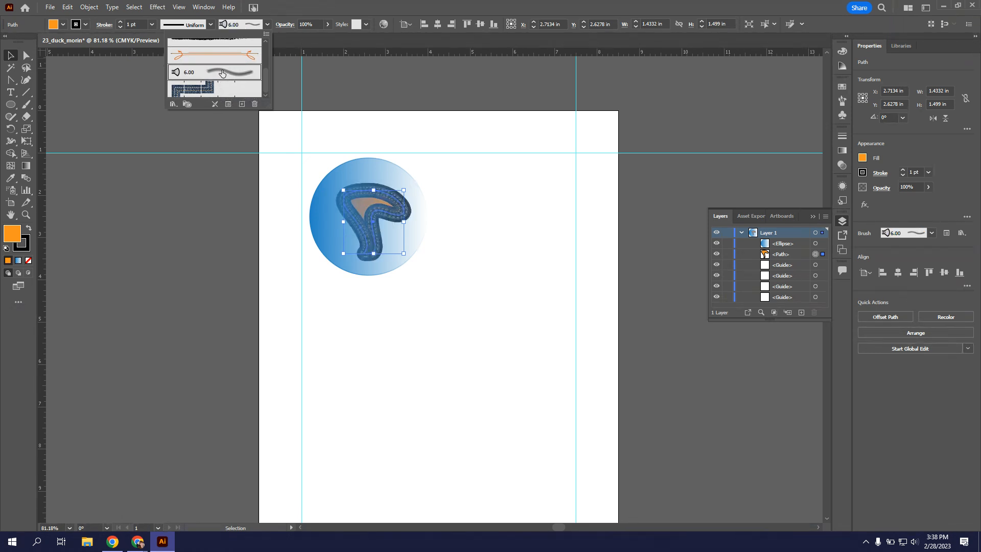
- Try calligraphic brushes such as 5 pt. Oval, 5 pt. Flat and 3 pt. Oval on the orange path, and apply 5 pt. Round
scroll(228, 81, up, 2)
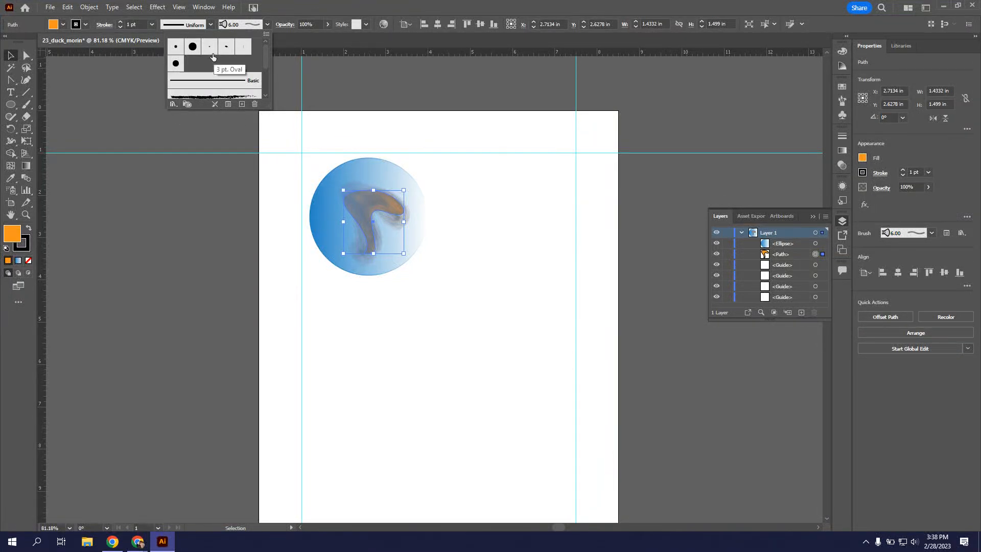
click(230, 48)
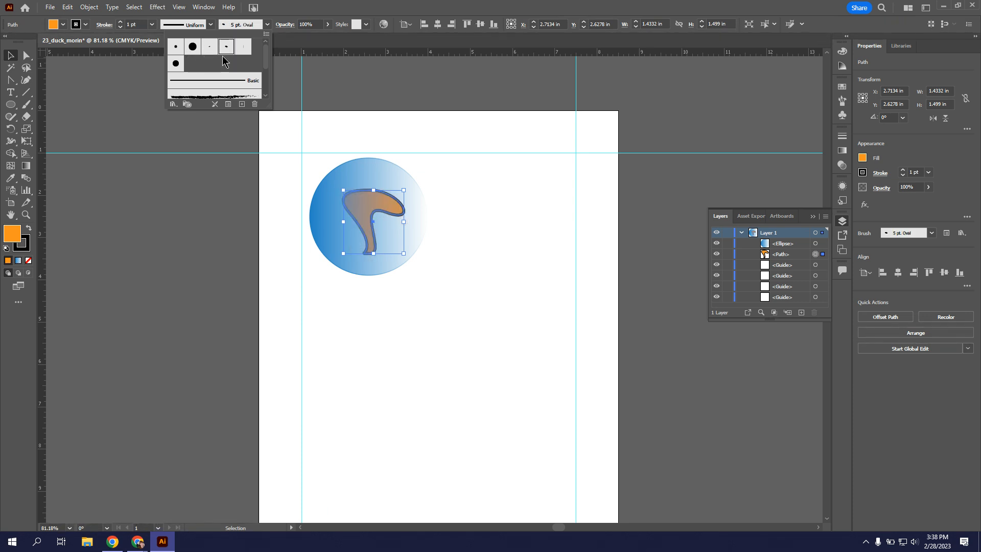
click(192, 47)
click(175, 47)
click(242, 47)
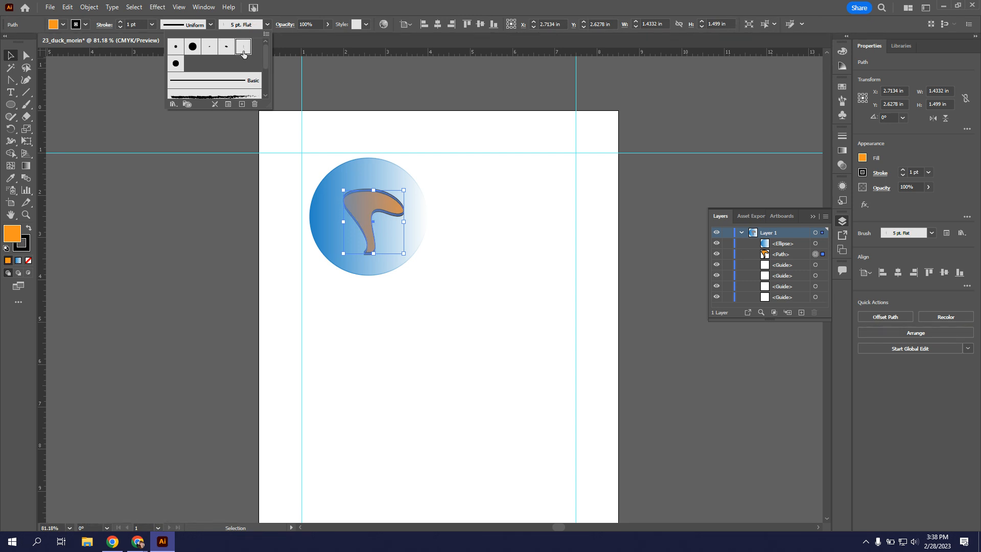
click(176, 47)
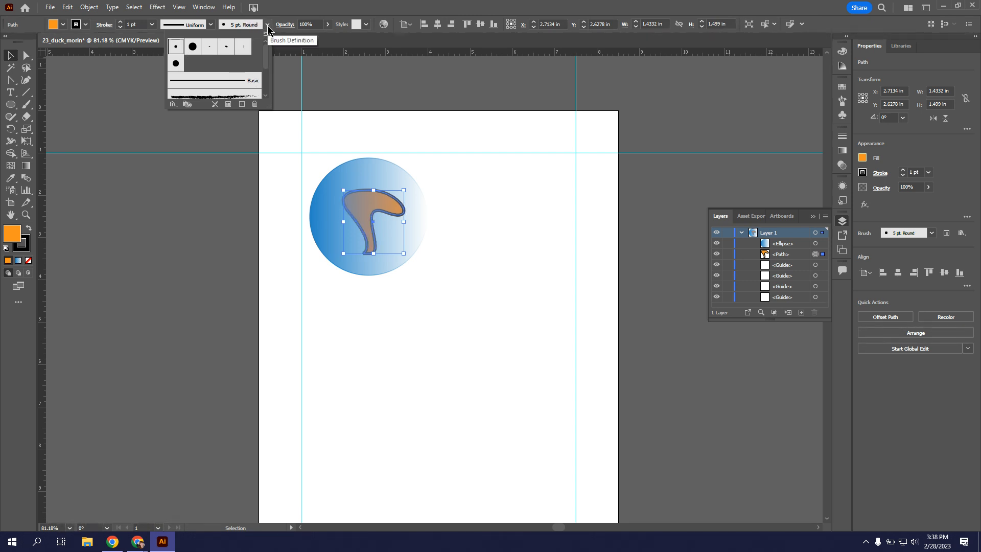
click(210, 47)
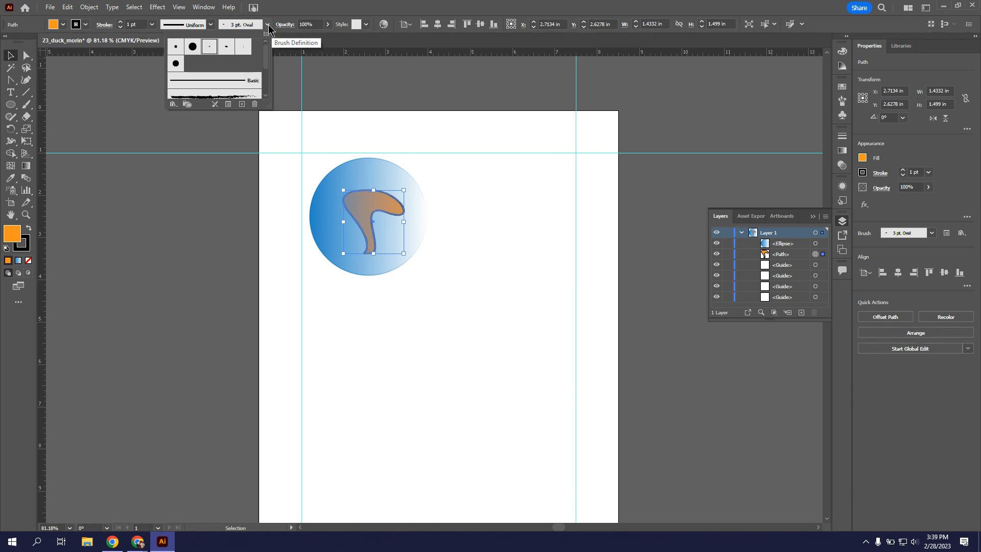
click(175, 46)
click(267, 25)
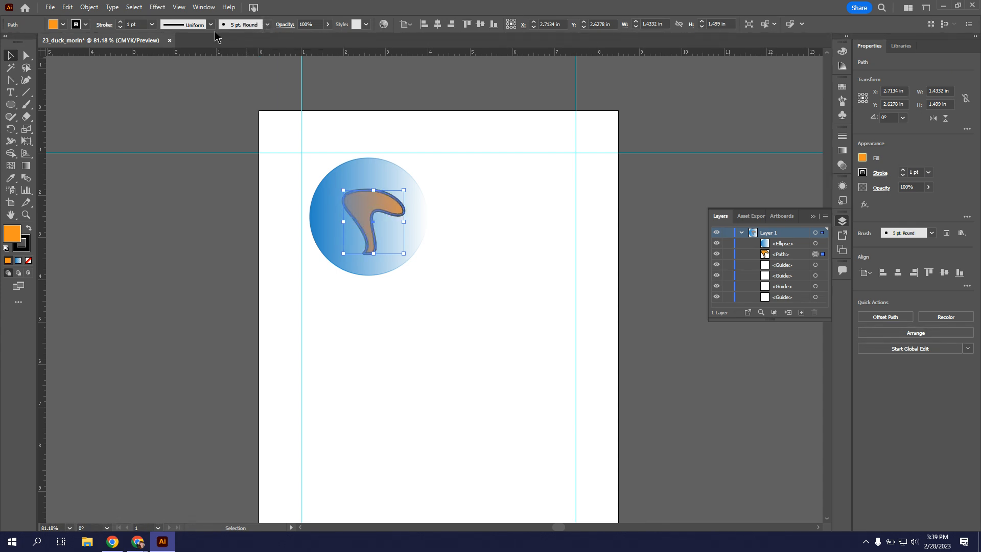
- Set the orange path's stroke weight to 0.5 pt and deselect it
click(121, 27)
click(120, 22)
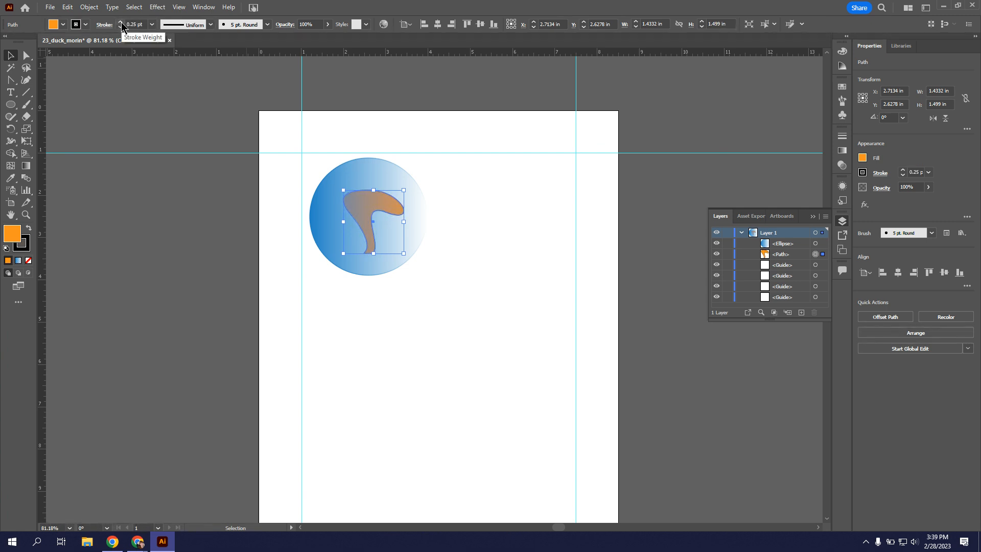
click(491, 228)
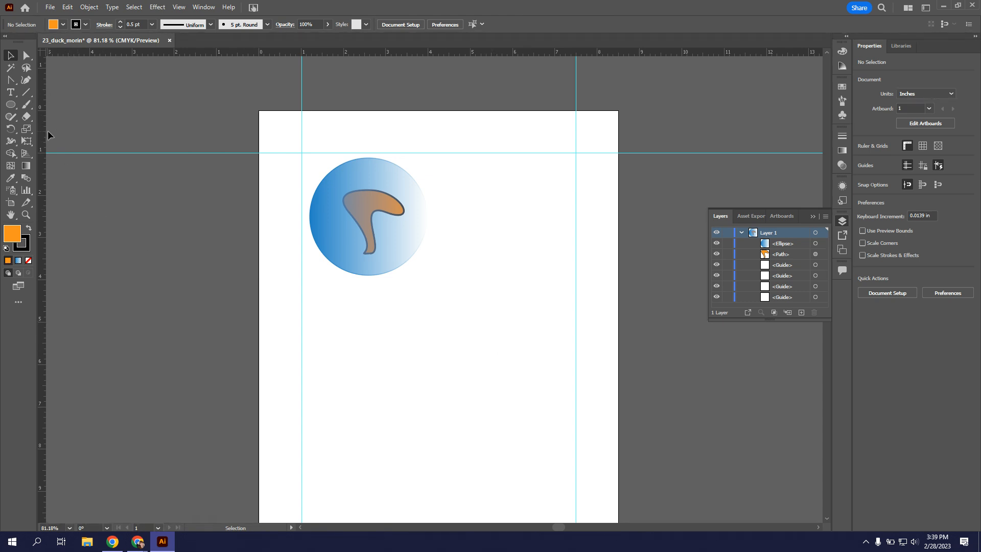
- Switch to the Pencil tool from the Shaper tool group
click(13, 118)
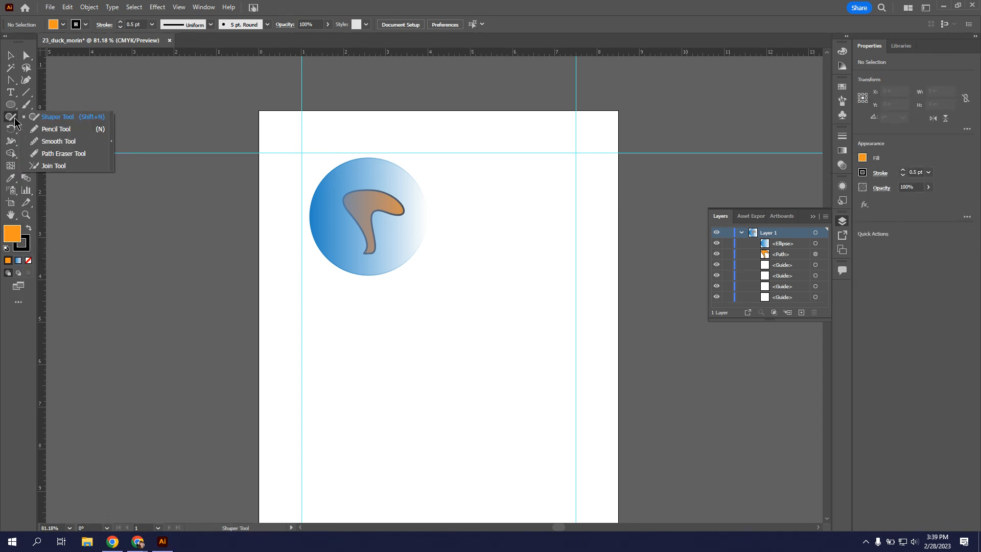
click(51, 132)
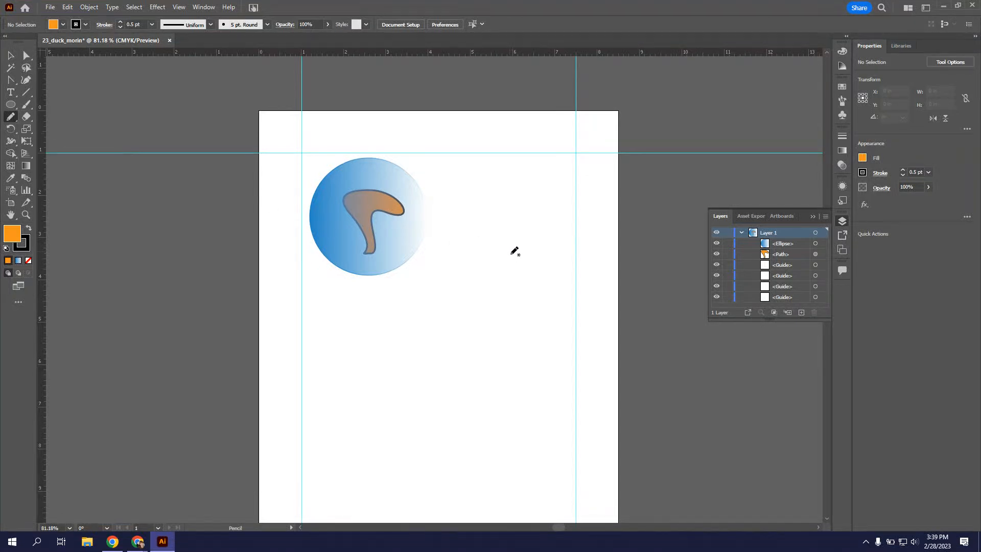
- Lock and collapse Layer 1, and add a new layer above it
click(727, 233)
click(741, 232)
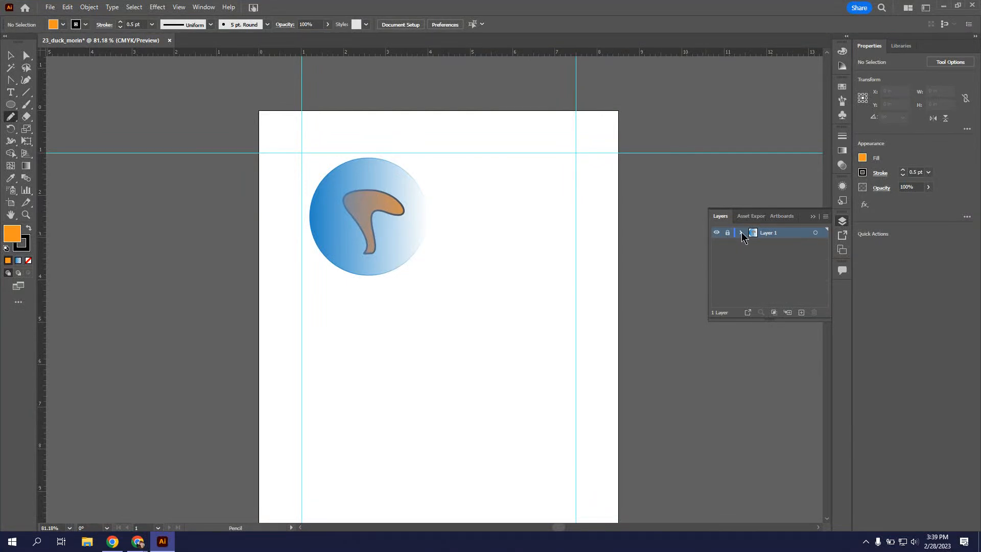
click(800, 313)
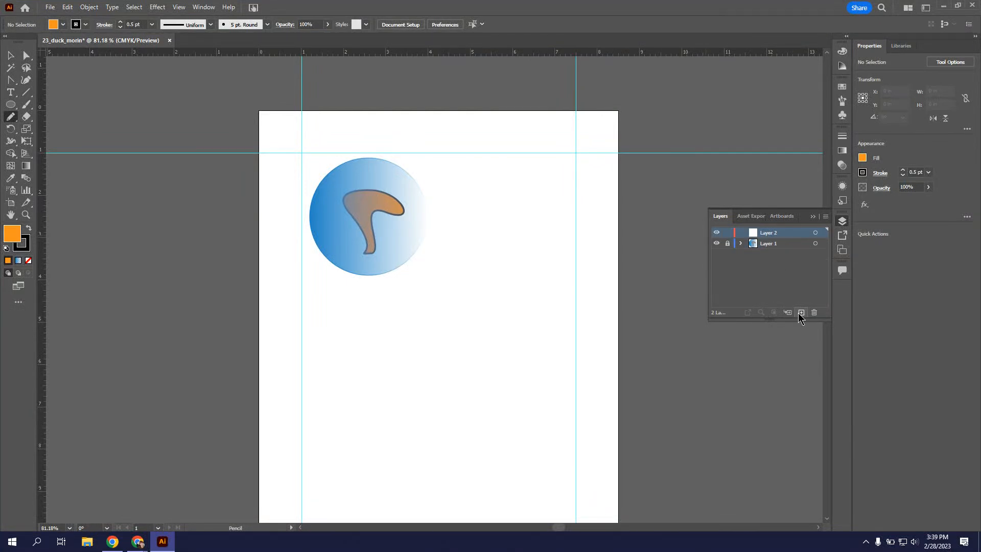
- Rename Layer 1 as shapes and Layer 2 as drawing
double_click(770, 245)
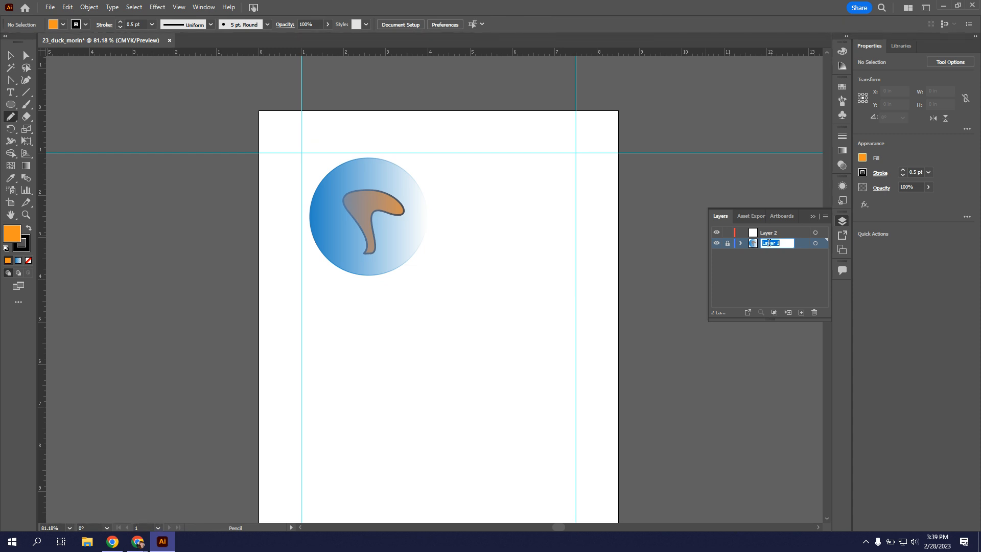
text(shapes)
click(775, 233)
double_click(774, 233)
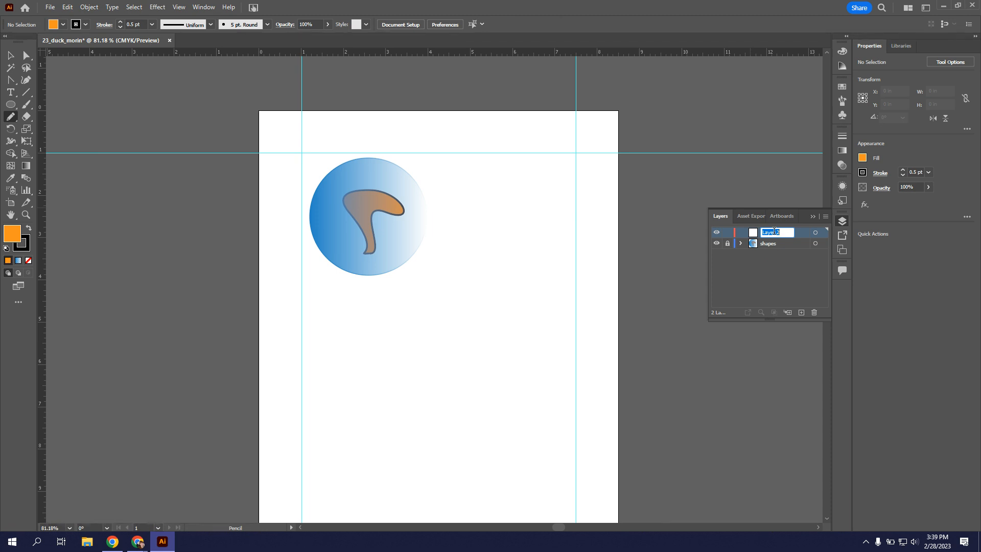
text(drawing)
click(780, 260)
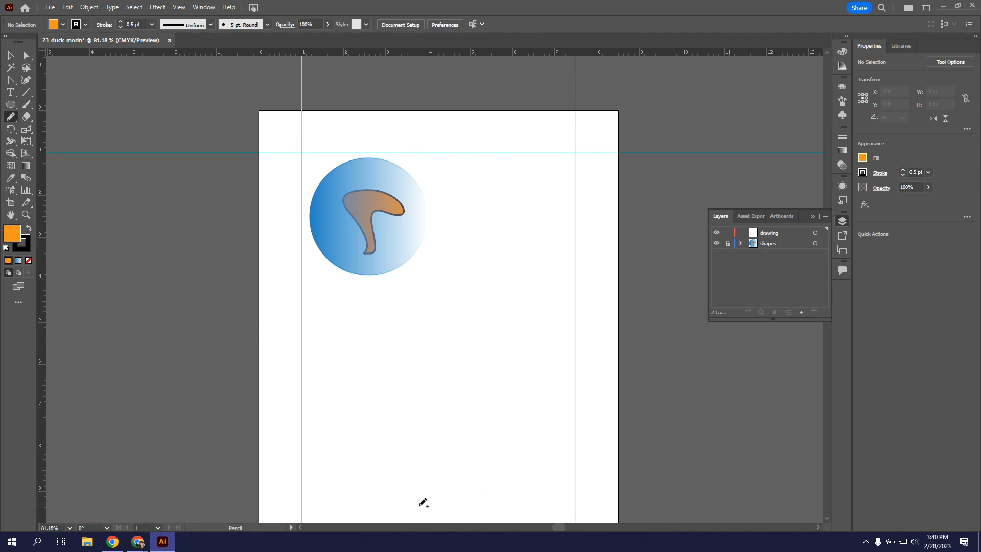
- Check the Getting To know Illustrator assignment with mallard.jpg in Chrome, and return to the Illustrator document
click(137, 542)
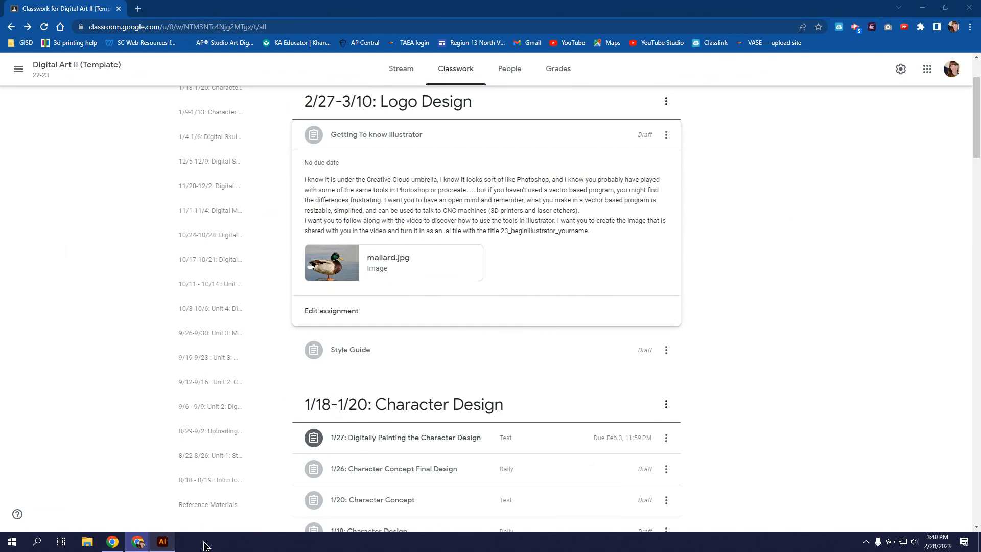
click(162, 542)
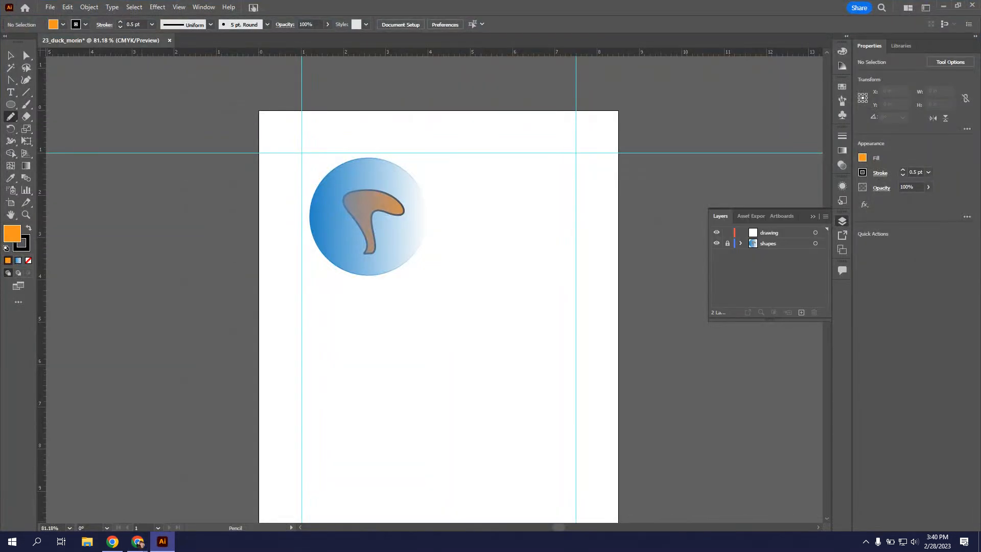